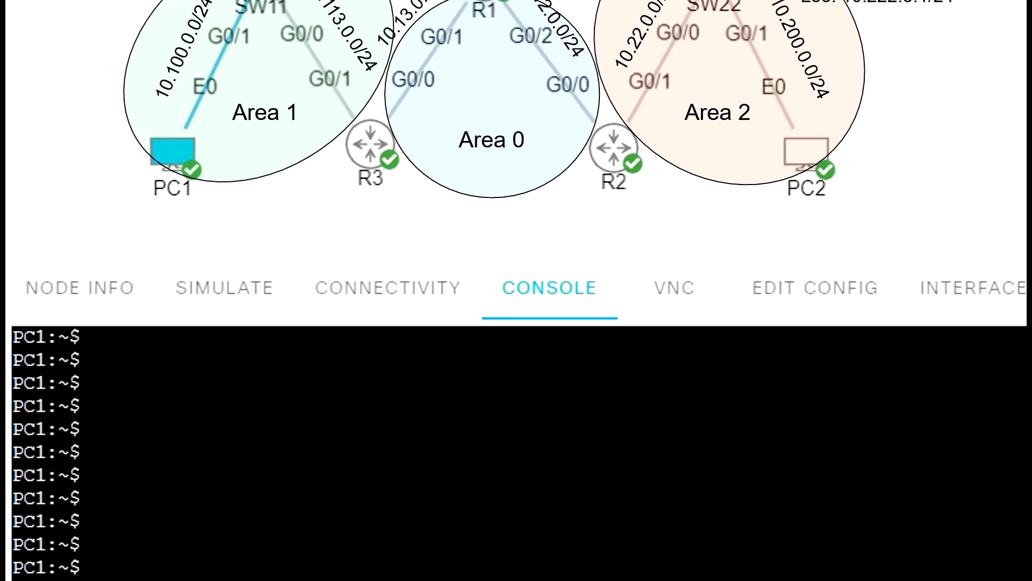
Step: Confirm PC1's address 10.100.0.10 with ifconfig, then ping 8.8.8.8 and get 3 of 4 replies
{"action": "type", "text": "ifconfig"}
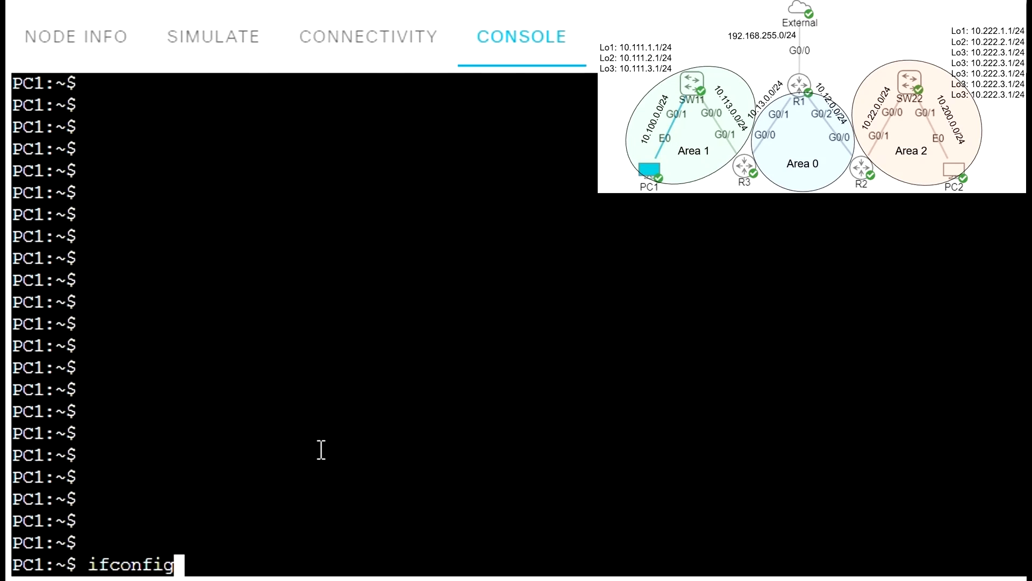
{"action": "key", "text": "Return"}
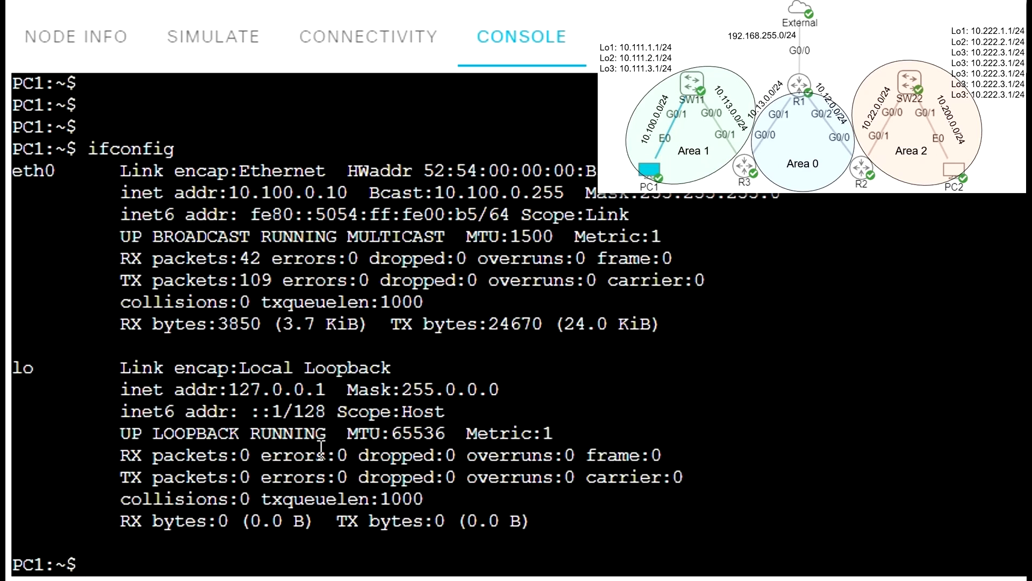
{"action": "left_click_drag", "start_coordinate": [196, 193], "coordinate": [318, 192]}
{"action": "type", "text": "ping"}
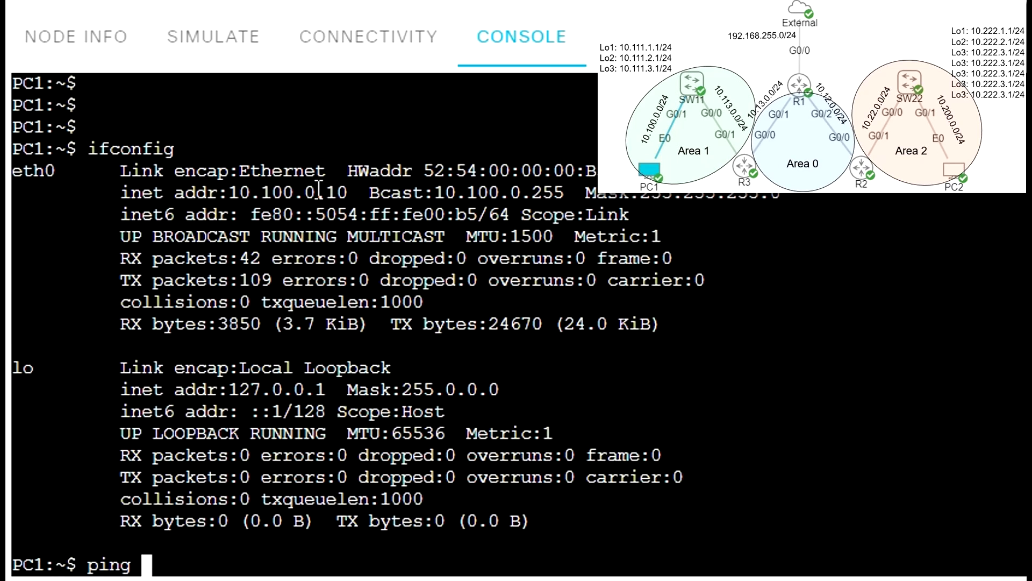
{"action": "type", "text": " 8.8.8.8"}
{"action": "key", "text": "Return"}
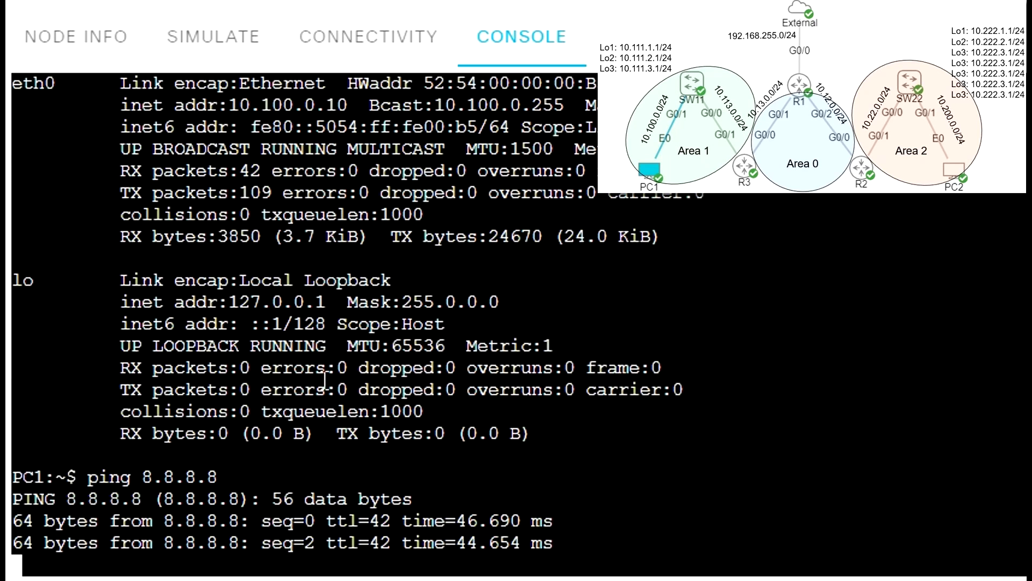
{"action": "key", "text": "ctrl+c"}
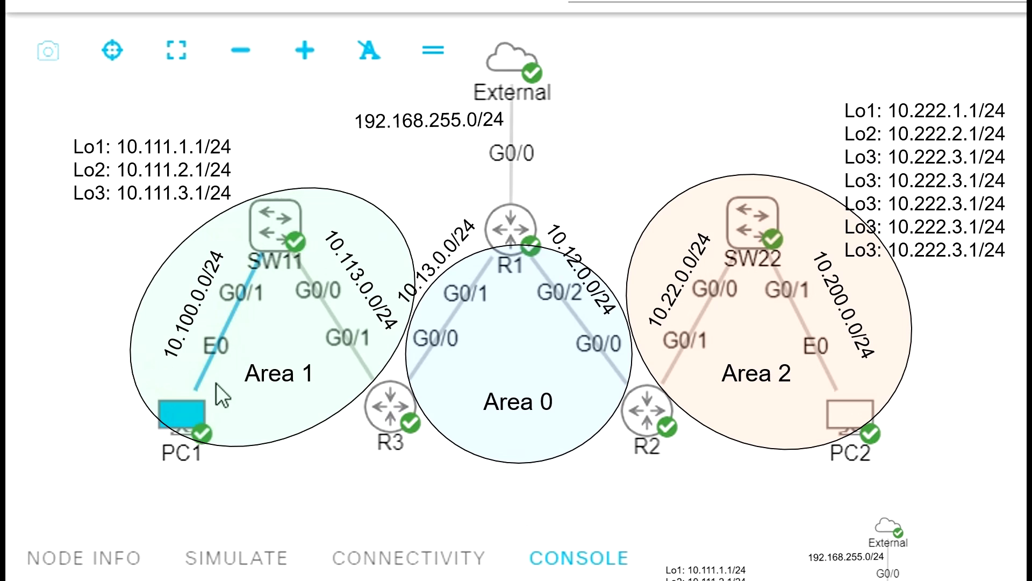
Step: Point out PC1, SW11, R3, R1 and the External cloud in the topology, settling on SW11
{"action": "left_click", "coordinate": [198, 408]}
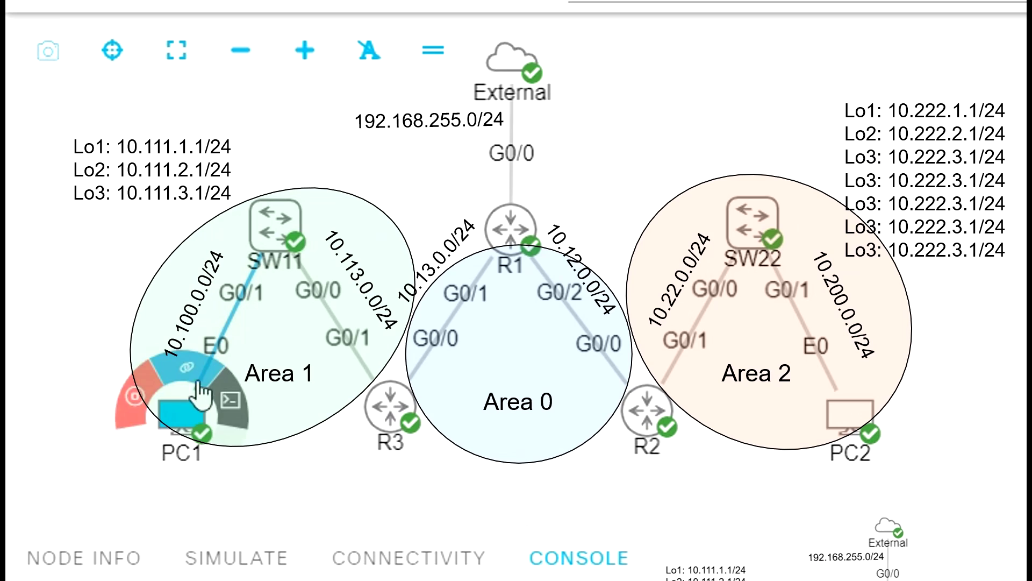
{"action": "left_click", "coordinate": [262, 244]}
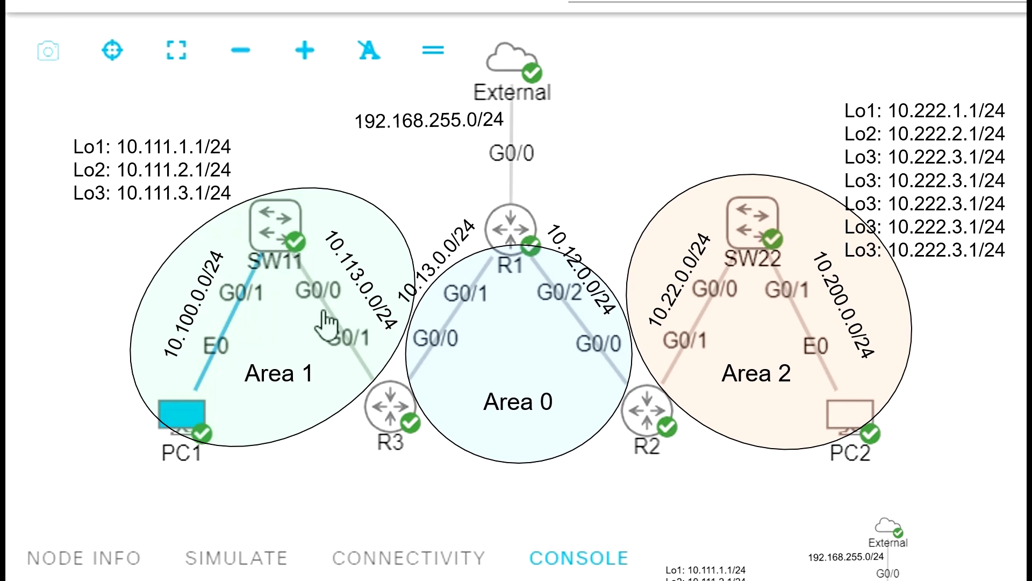
{"action": "left_click", "coordinate": [383, 427]}
{"action": "left_click", "coordinate": [509, 231]}
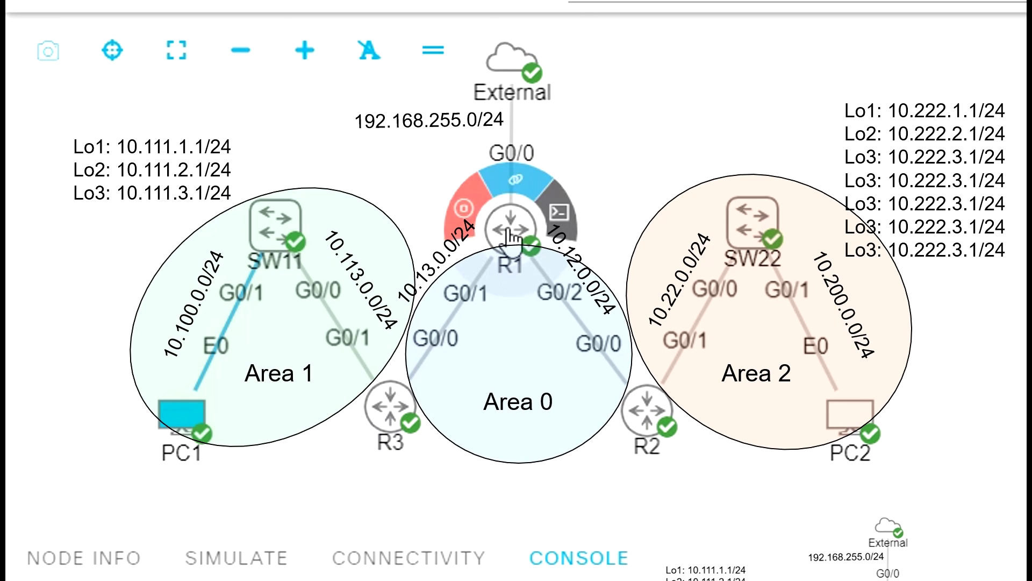
{"action": "left_click", "coordinate": [531, 74]}
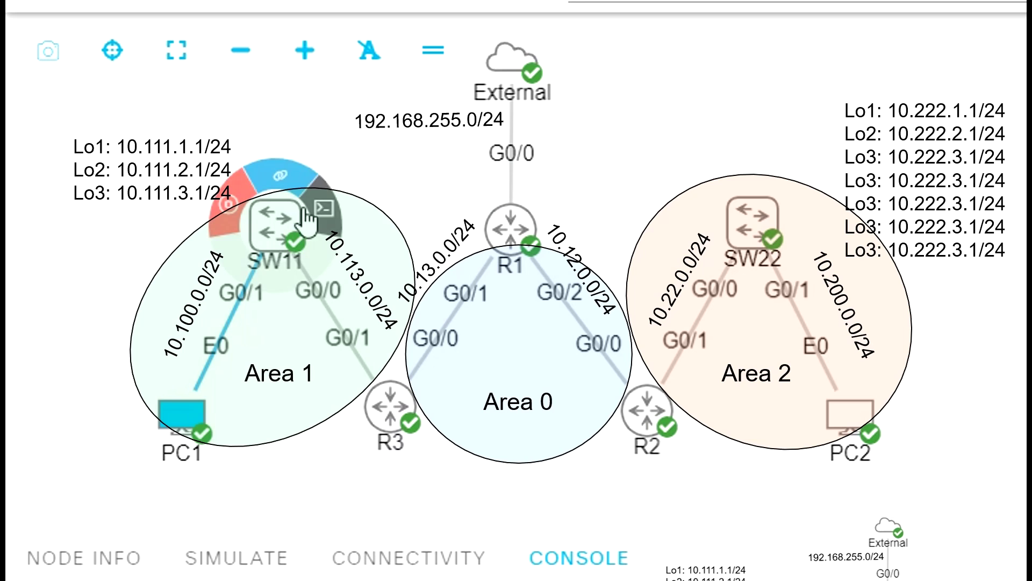
{"action": "left_click", "coordinate": [275, 222]}
Step: On SW11, enter privileged mode and list its interfaces and OSPF routes via 10.113.0.3
{"action": "type", "text": "en"}
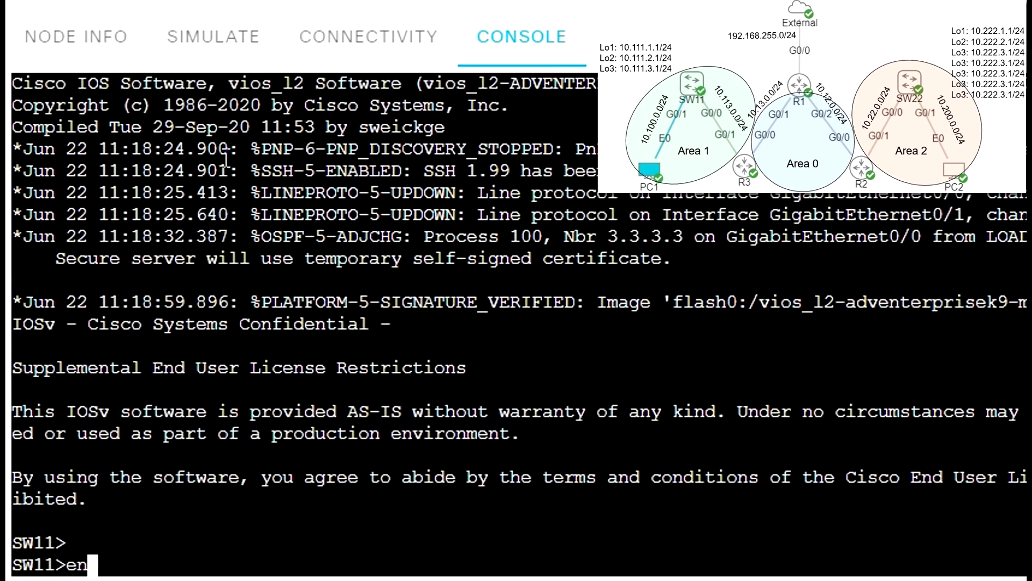
{"action": "key", "text": "Return"}
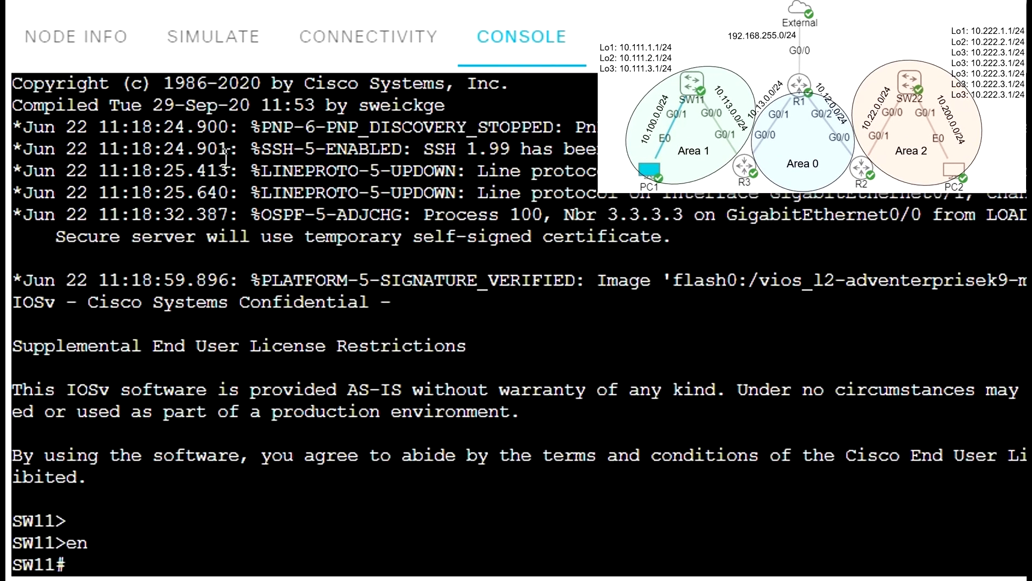
{"action": "type", "text": "sh ip int br"}
{"action": "key", "text": "Return"}
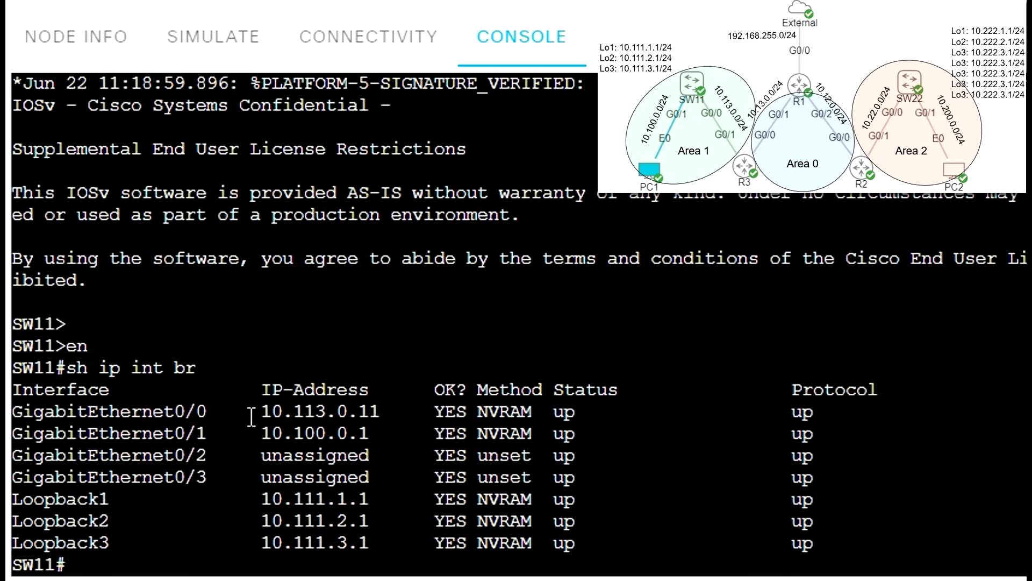
{"action": "type", "text": "sh ip route ospf"}
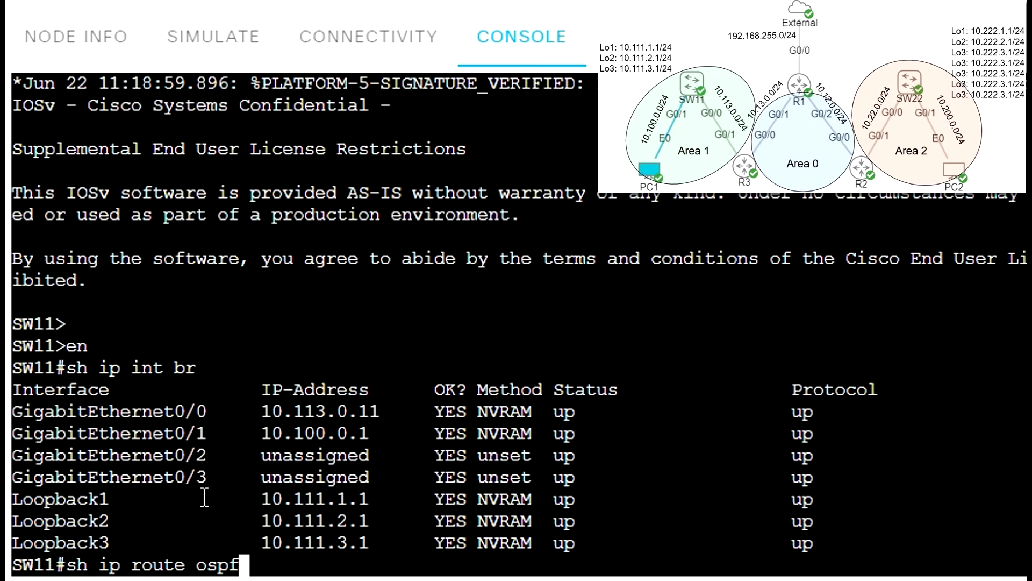
{"action": "key", "text": "Return"}
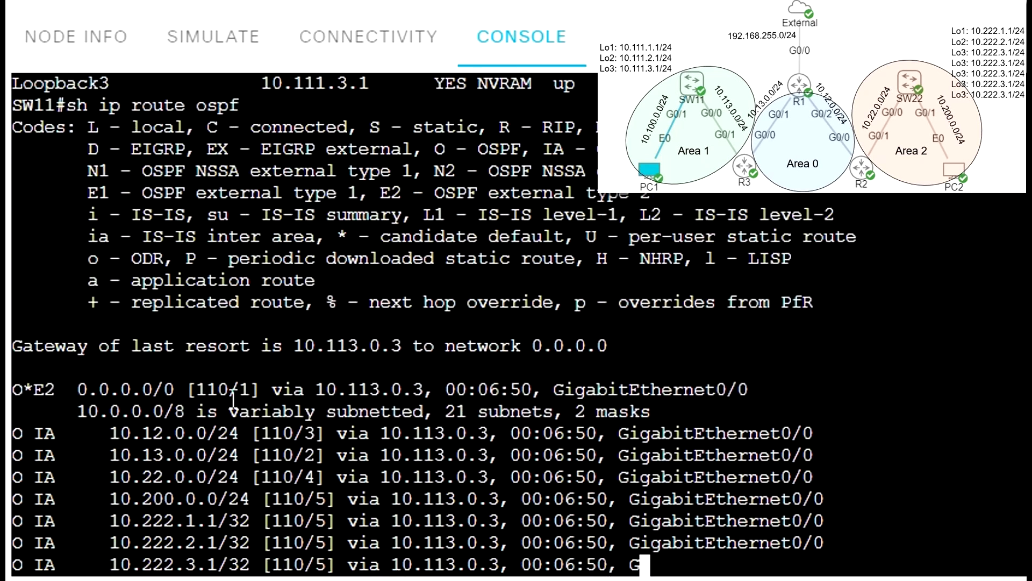
{"action": "key", "text": "space"}
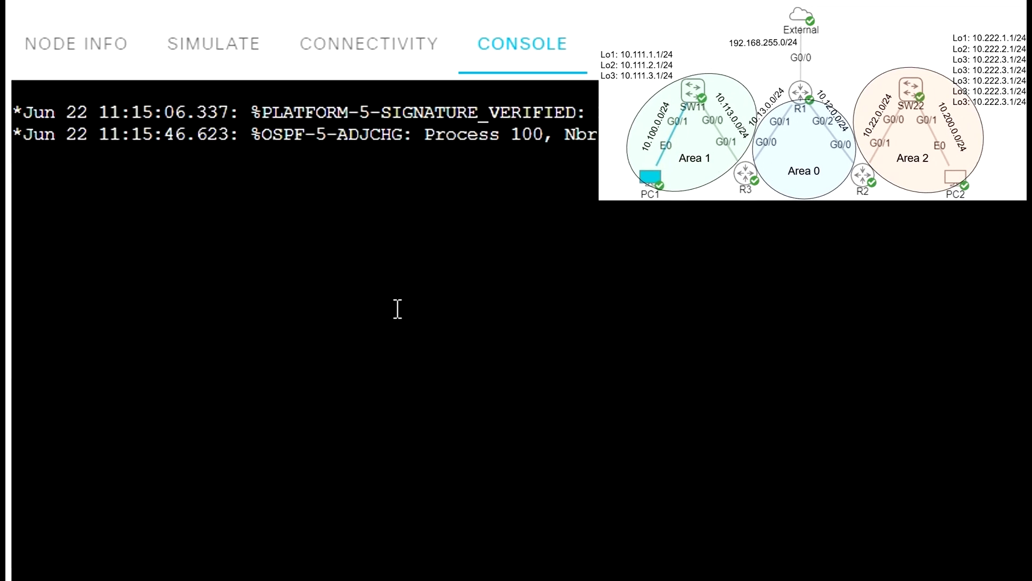
Step: On R3, enter privileged mode and list its interfaces 10.13.0.3 and 10.113.0.3
{"action": "key", "text": "Return"}
{"action": "type", "text": "en"}
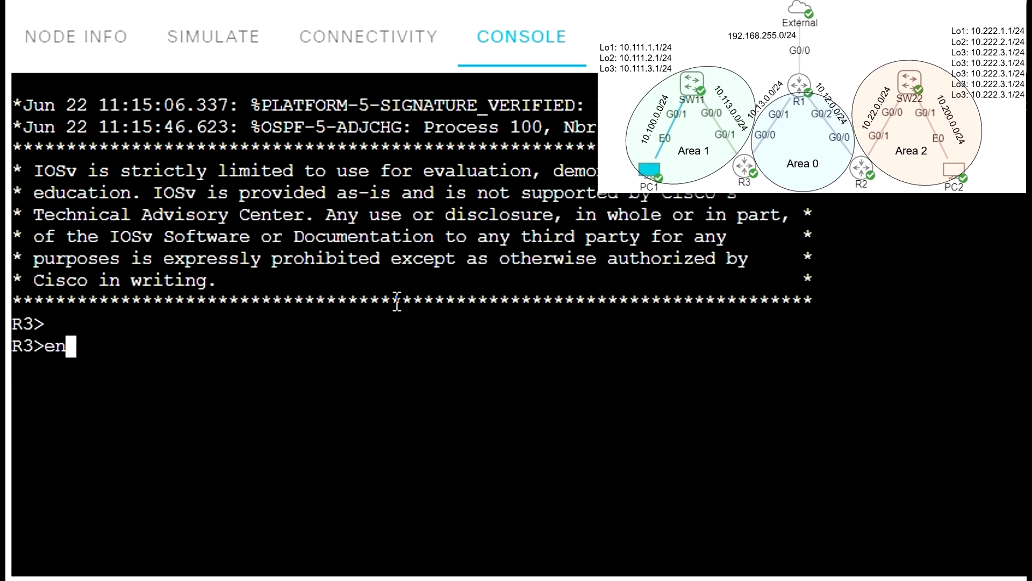
{"action": "key", "text": "Return"}
{"action": "type", "text": "sh ip int br"}
{"action": "key", "text": "Return"}
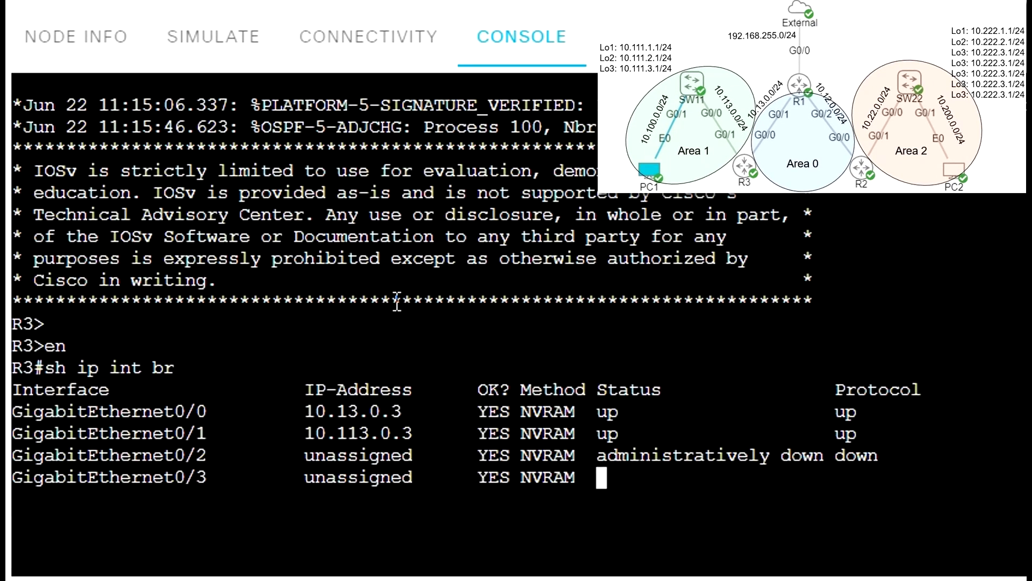
Step: Show R3's OSPF routes, highlight the Area 1 and Area 2 loopback routes, and open R1's console
{"action": "type", "text": "sh ip "}
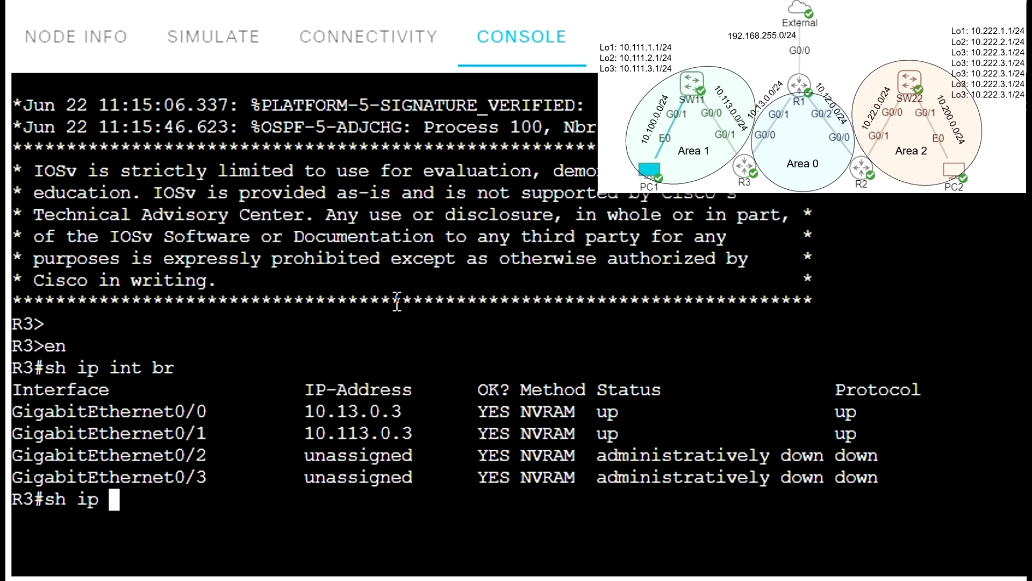
{"action": "type", "text": "route ospf"}
{"action": "key", "text": "Return"}
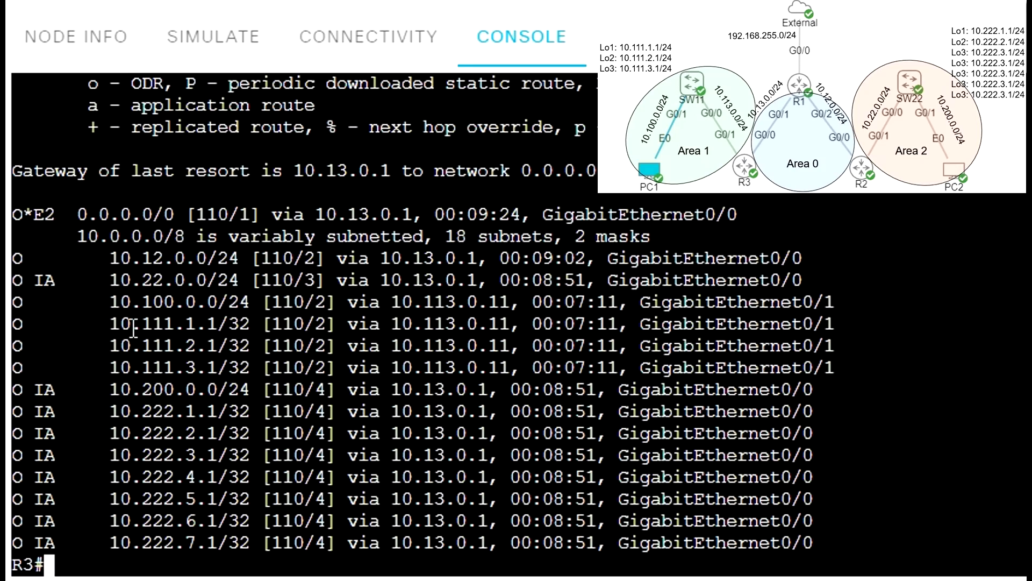
{"action": "left_click_drag", "start_coordinate": [134, 323], "coordinate": [166, 352]}
{"action": "left_click_drag", "start_coordinate": [164, 432], "coordinate": [197, 477]}
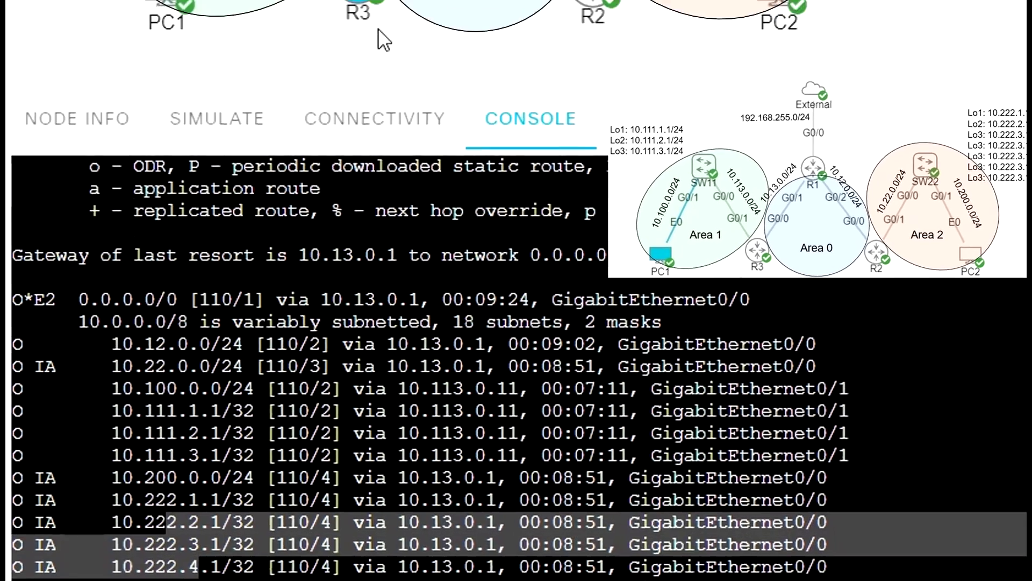
{"action": "left_click", "coordinate": [502, 157]}
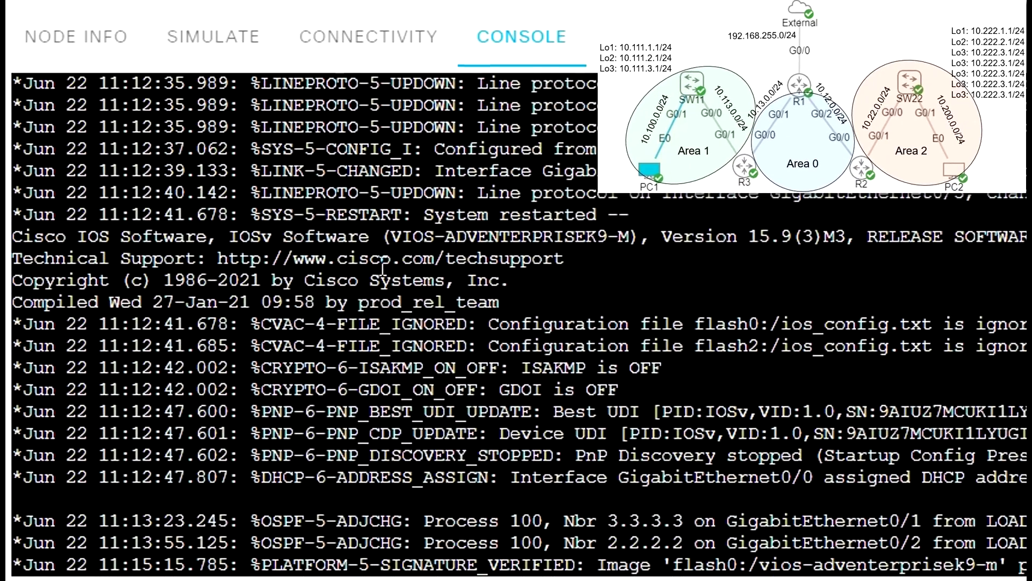
Step: On R1, enter privileged mode and page through its OSPF-learned routes
{"action": "key", "text": "Return"}
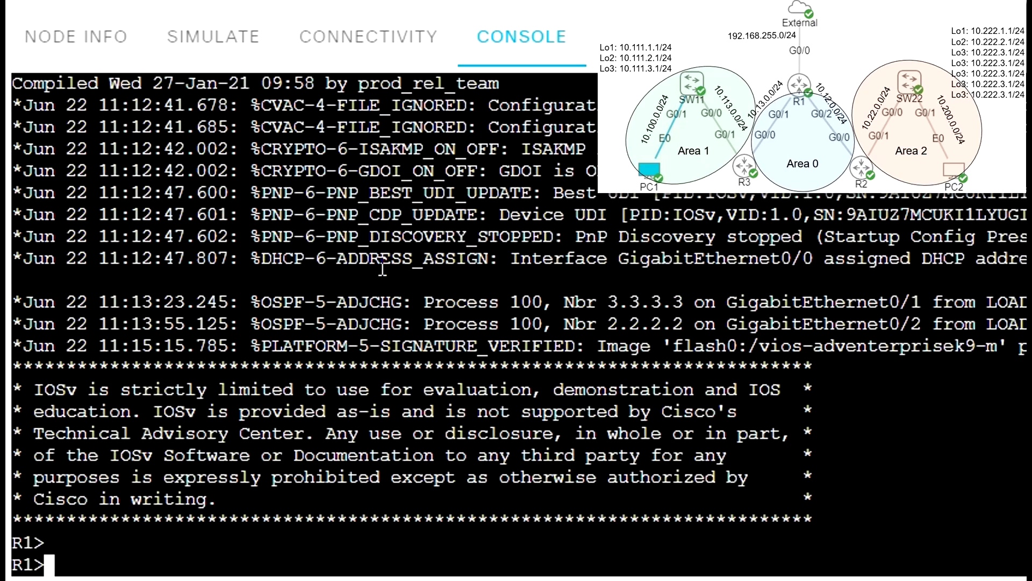
{"action": "type", "text": "en"}
{"action": "key", "text": "Return"}
{"action": "type", "text": "sh ip route ospf"}
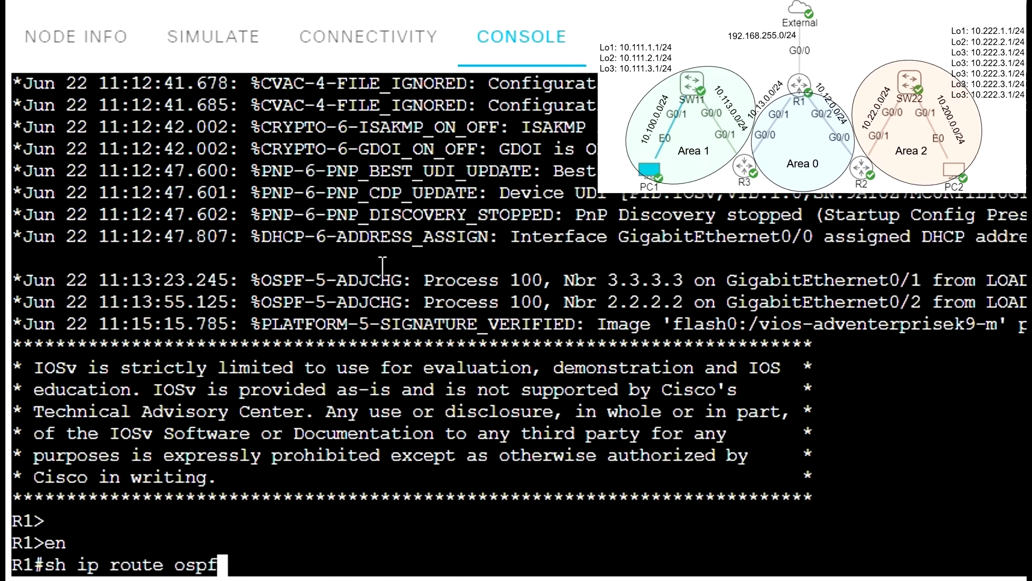
{"action": "key", "text": "Return"}
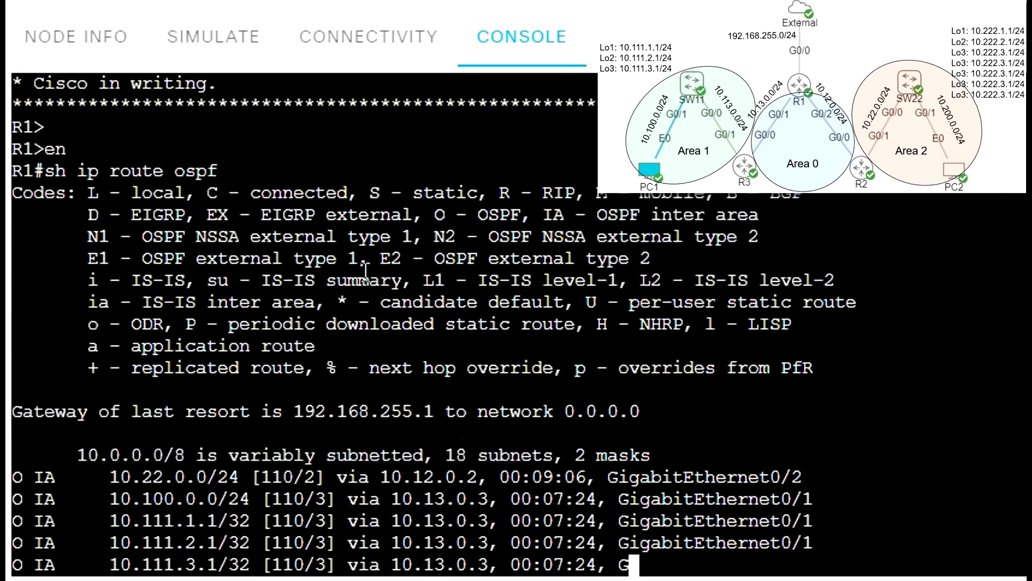
{"action": "key", "text": "space"}
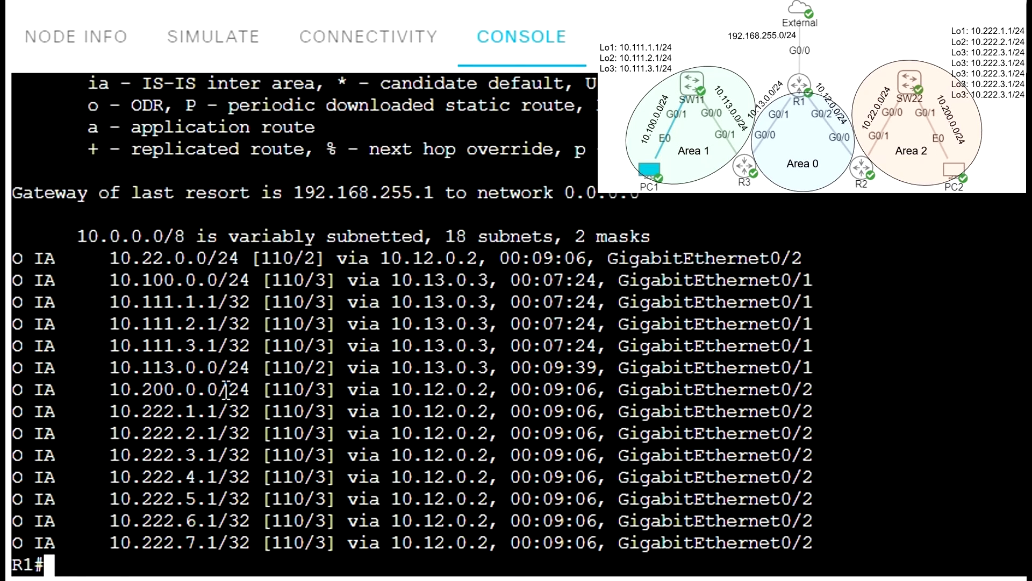
Step: Check R1's DHCP address on GigabitEthernet0/0 and its OSPF default-information originate setting
{"action": "type", "text": "sh ip int br"}
{"action": "key", "text": "Return"}
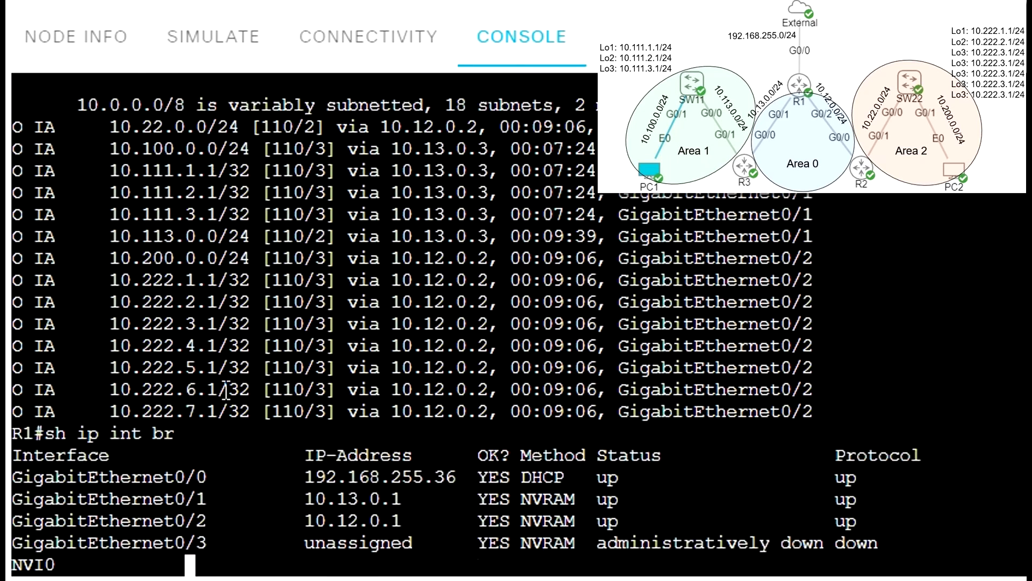
{"action": "left_click_drag", "start_coordinate": [295, 455], "coordinate": [568, 456]}
{"action": "type", "text": "sh run | "}
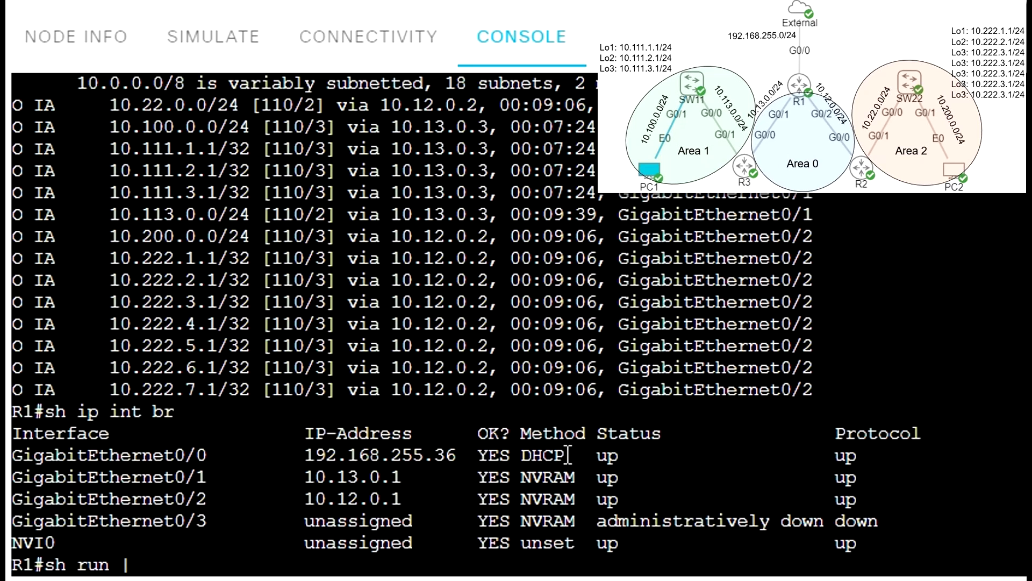
{"action": "type", "text": "s route"}
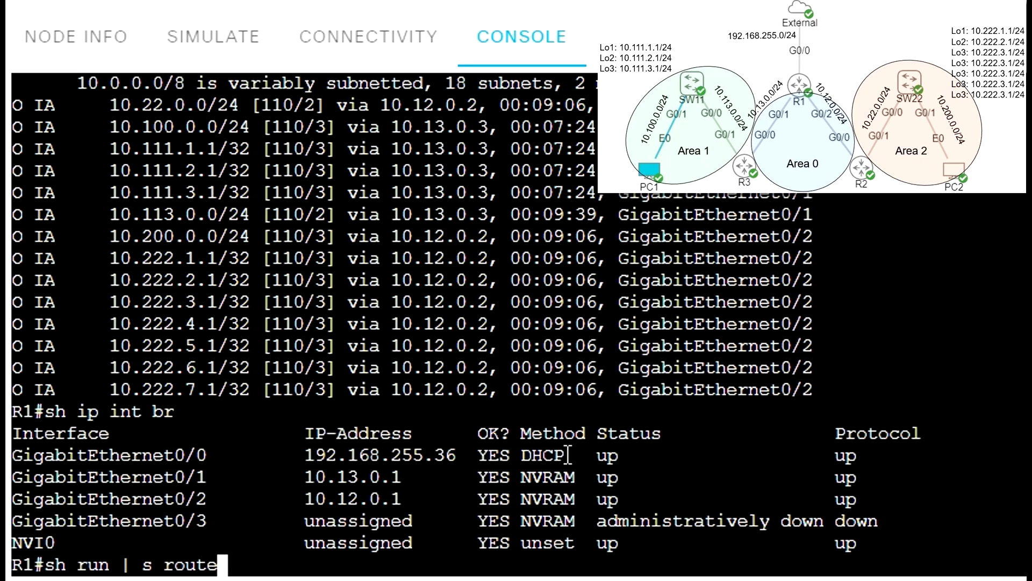
{"action": "type", "text": "r ospf"}
{"action": "key", "text": "Return"}
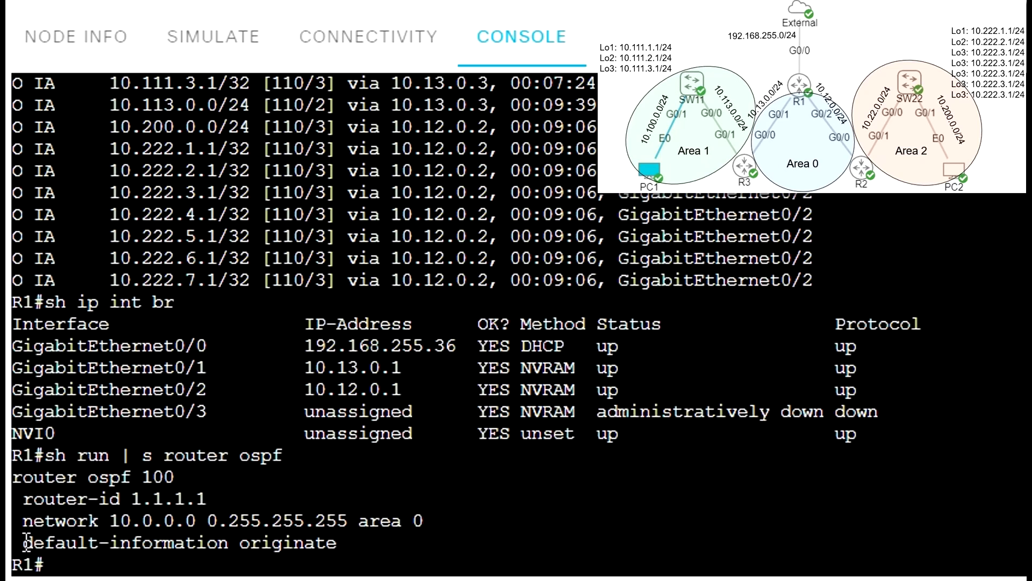
{"action": "left_click_drag", "start_coordinate": [22, 543], "coordinate": [339, 544]}
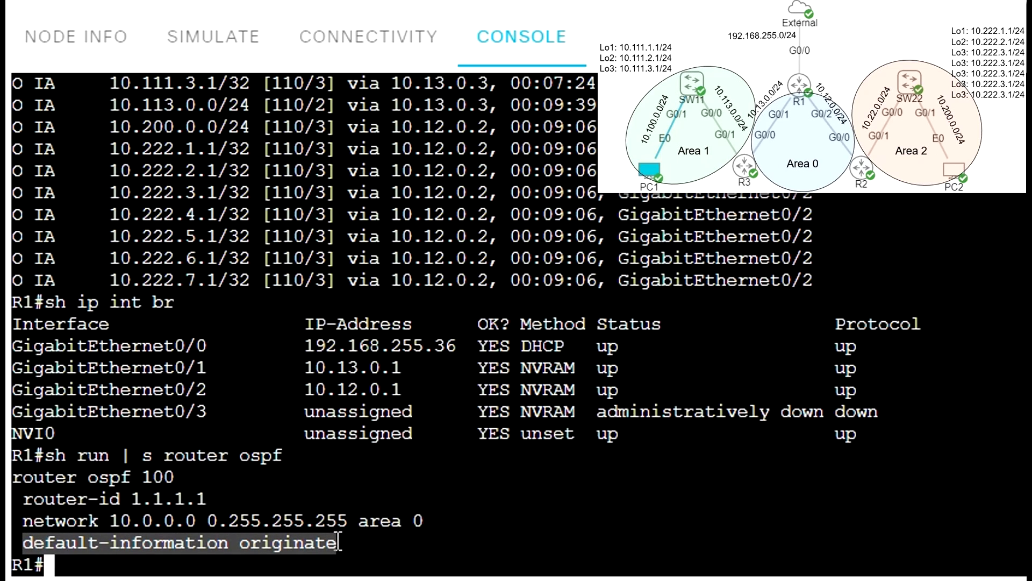
Step: Page R1's running config to the NAT overload line and default route via 192.168.255.1
{"action": "type", "text": "sh run"}
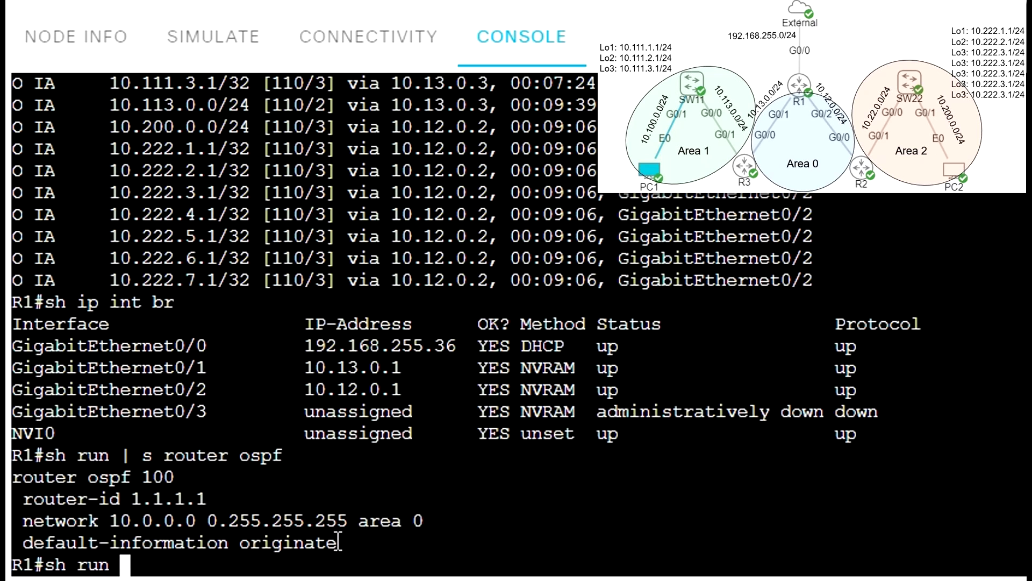
{"action": "key", "text": "Return"}
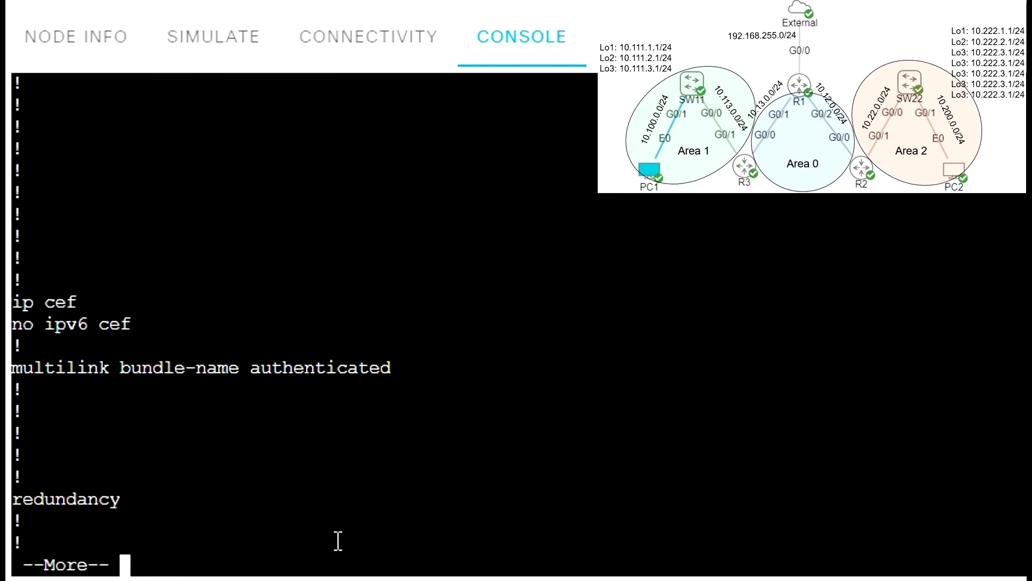
{"action": "key", "text": "space"}
{"action": "key", "text": "space"}
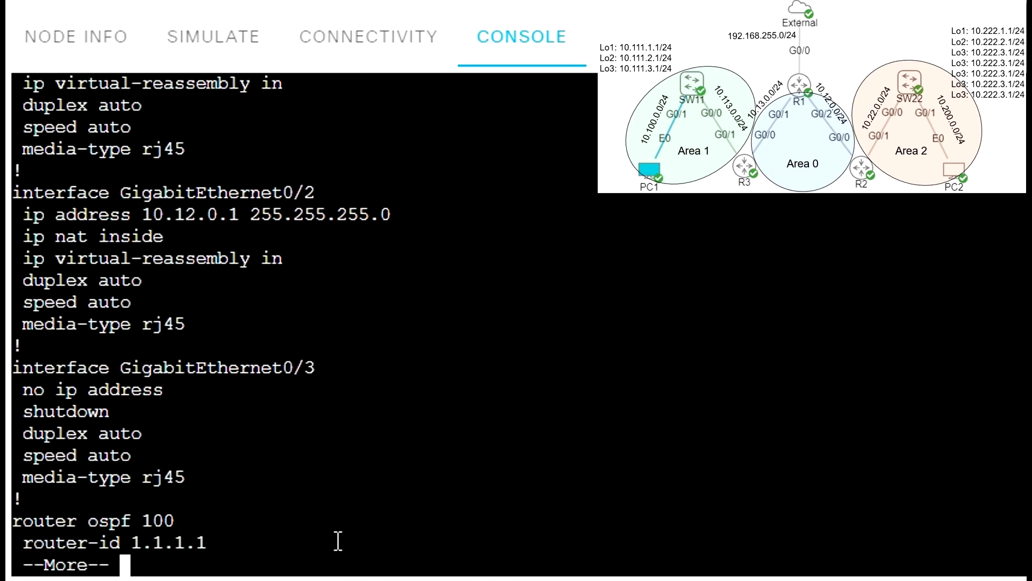
{"action": "key", "text": "space"}
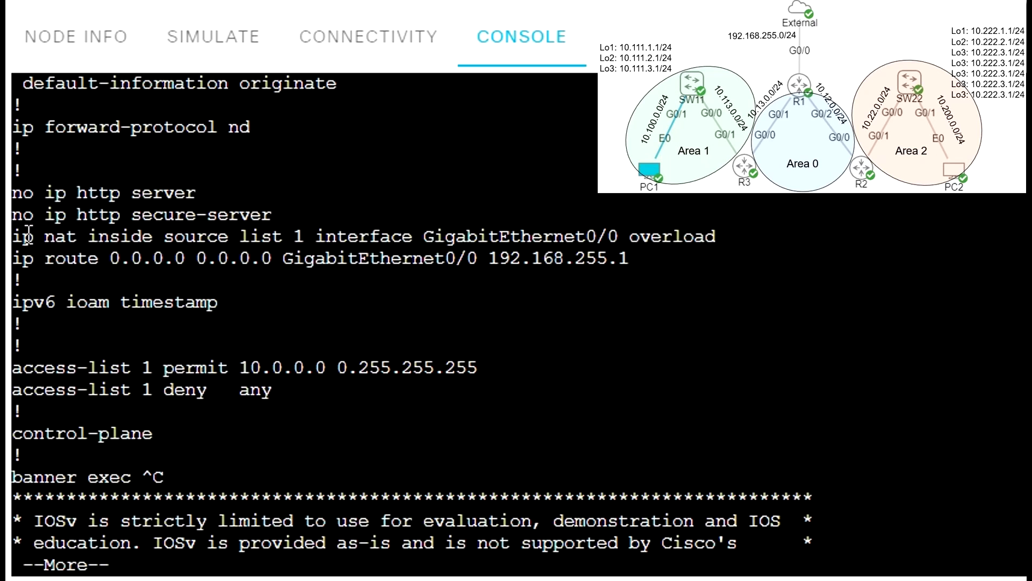
{"action": "left_click_drag", "start_coordinate": [17, 237], "coordinate": [711, 237]}
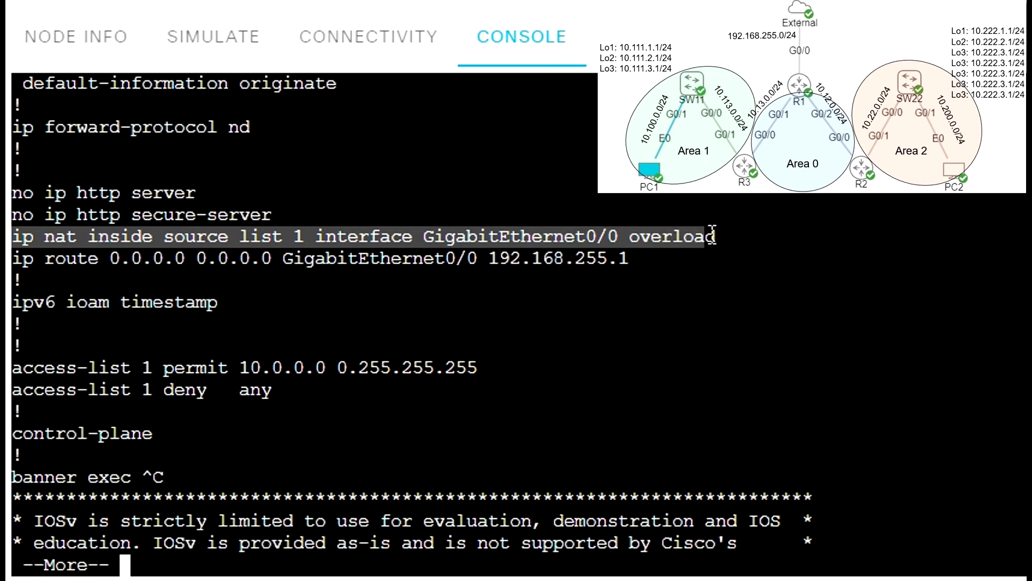
{"action": "left_click_drag", "start_coordinate": [18, 258], "coordinate": [648, 249]}
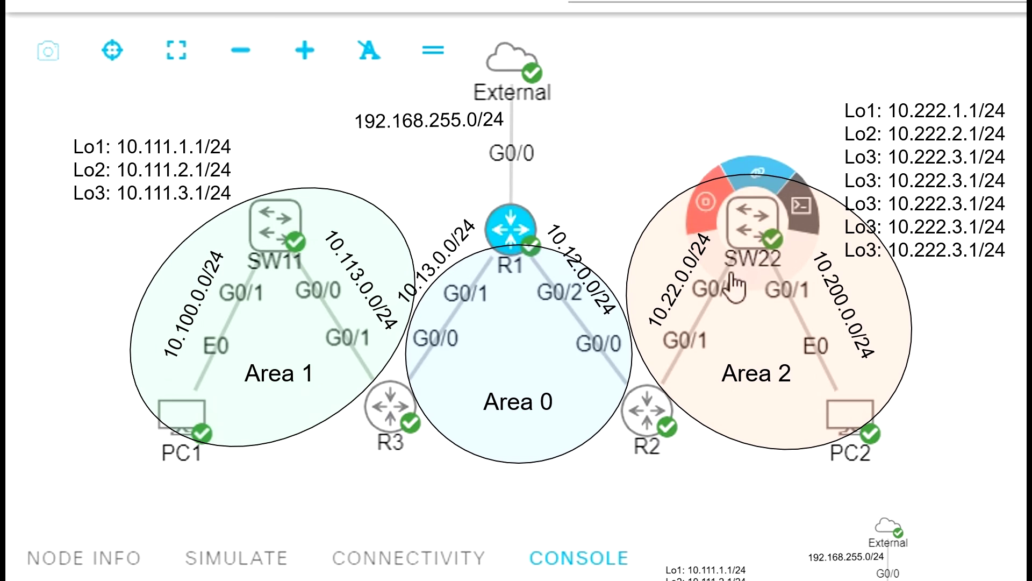
Step: Open SW22's console in privileged mode and list its loopbacks 10.222.1.1–10.222.7.1
{"action": "left_click", "coordinate": [751, 267]}
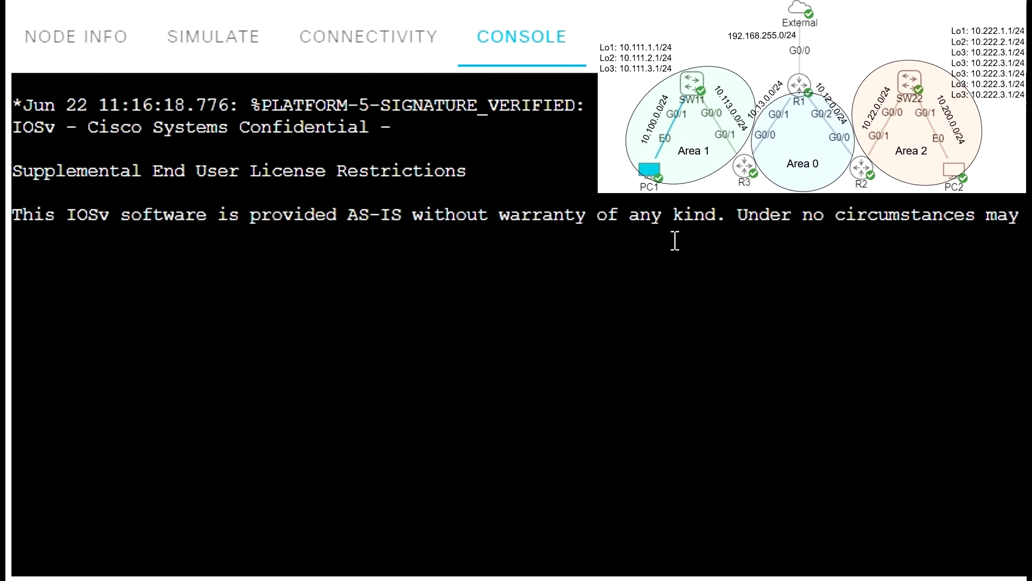
{"action": "key", "text": "Return"}
{"action": "type", "text": "en"}
{"action": "key", "text": "Return"}
{"action": "type", "text": "sh ip int br"}
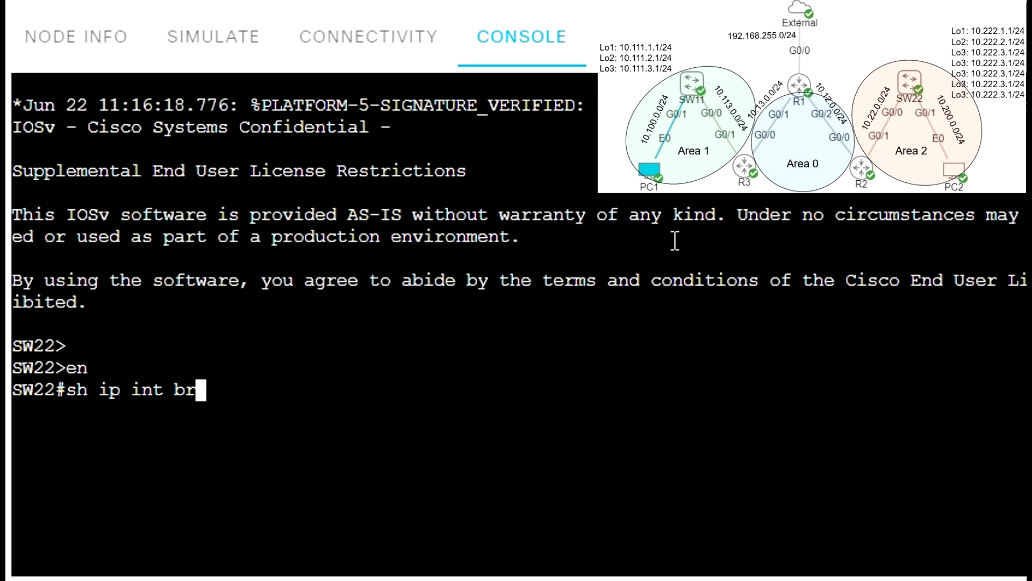
{"action": "key", "text": "Return"}
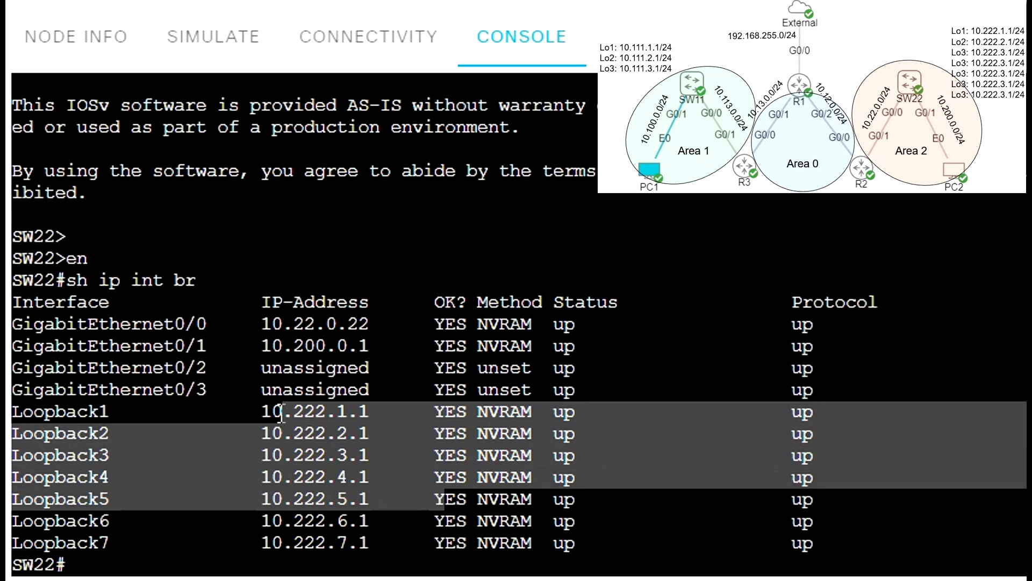
Step: Show SW22's OSPF routes, highlighting the default and inter-area routes via 10.22.0.2
{"action": "type", "text": "sh "}
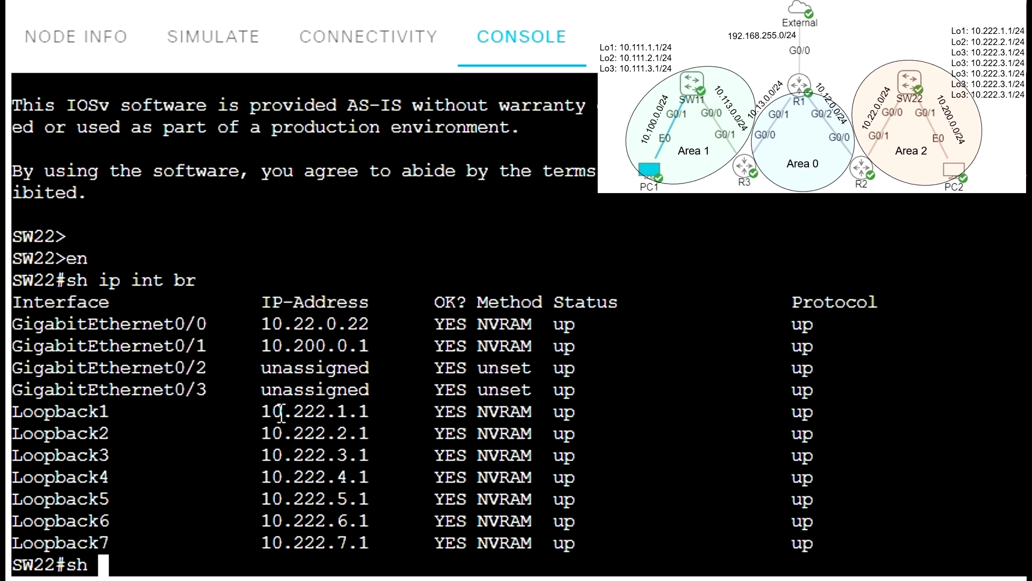
{"action": "type", "text": "ip route osp"}
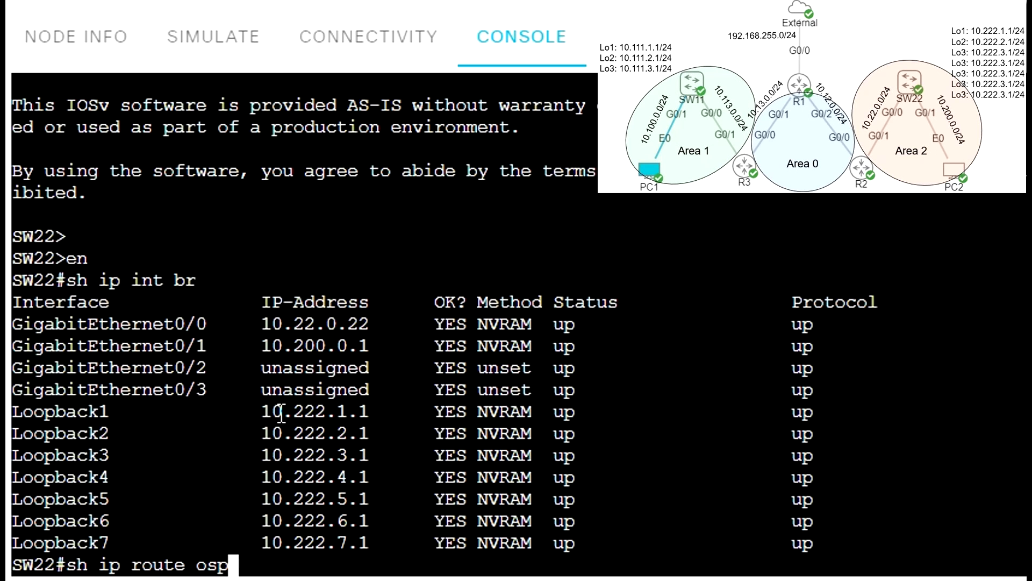
{"action": "type", "text": "f"}
{"action": "key", "text": "Return"}
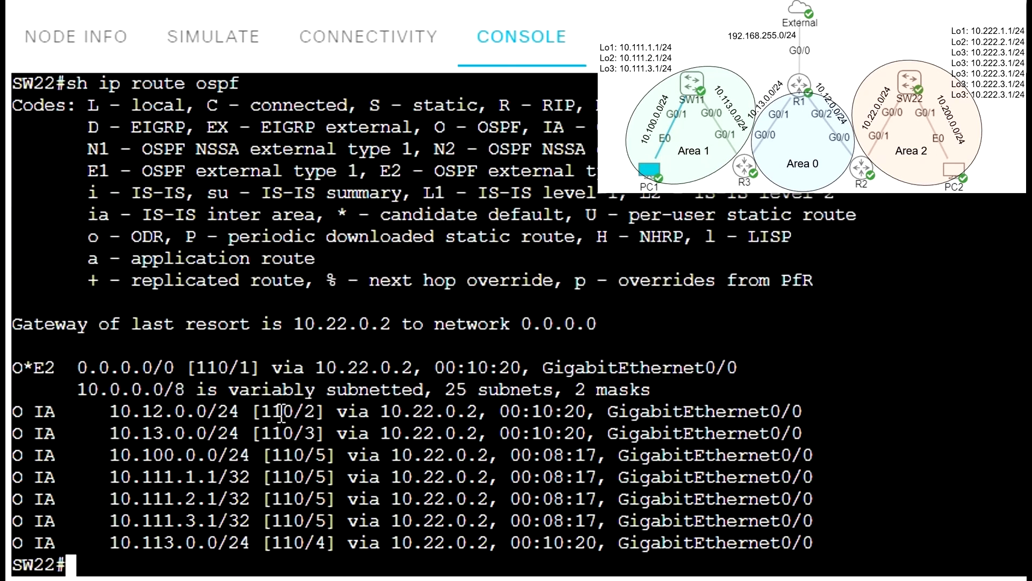
{"action": "left_click_drag", "start_coordinate": [100, 414], "coordinate": [315, 502]}
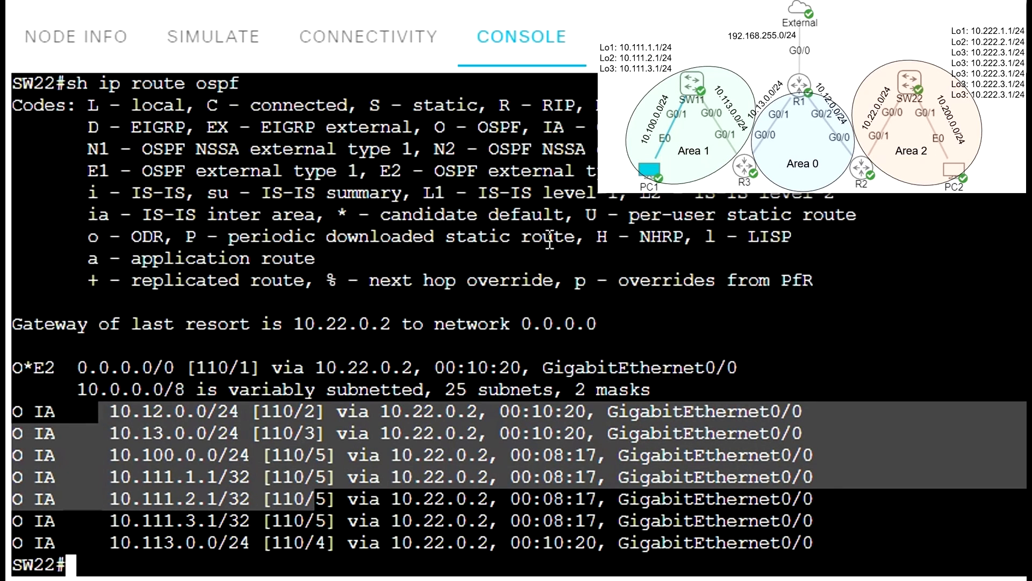
{"action": "scroll", "coordinate": [490, 338], "scroll_direction": "up", "scroll_amount": 6}
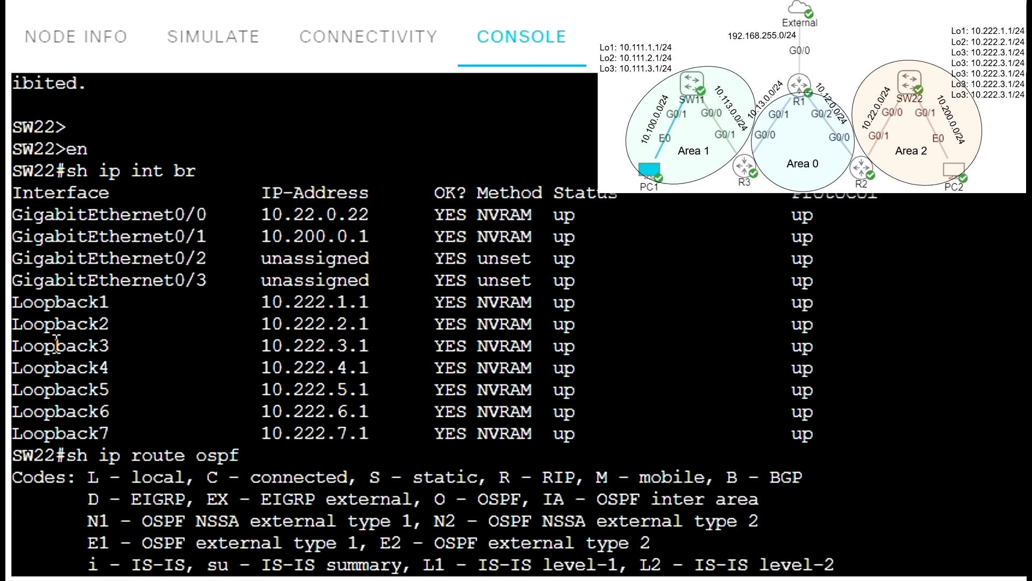
Step: Re-run sh ip int br on SW22 and highlight its seven loopback rows, Loopback1 through Loopback7
{"action": "scroll", "coordinate": [176, 376], "scroll_direction": "down", "scroll_amount": 6}
{"action": "key", "text": "Return"}
{"action": "key", "text": "Return"}
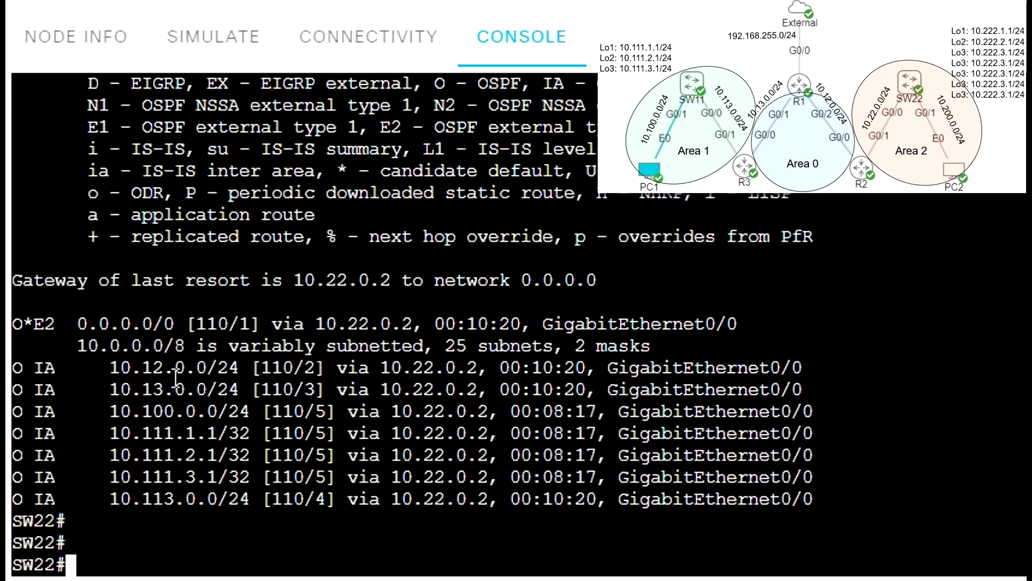
{"action": "type", "text": "sh ip int br"}
{"action": "key", "text": "Return"}
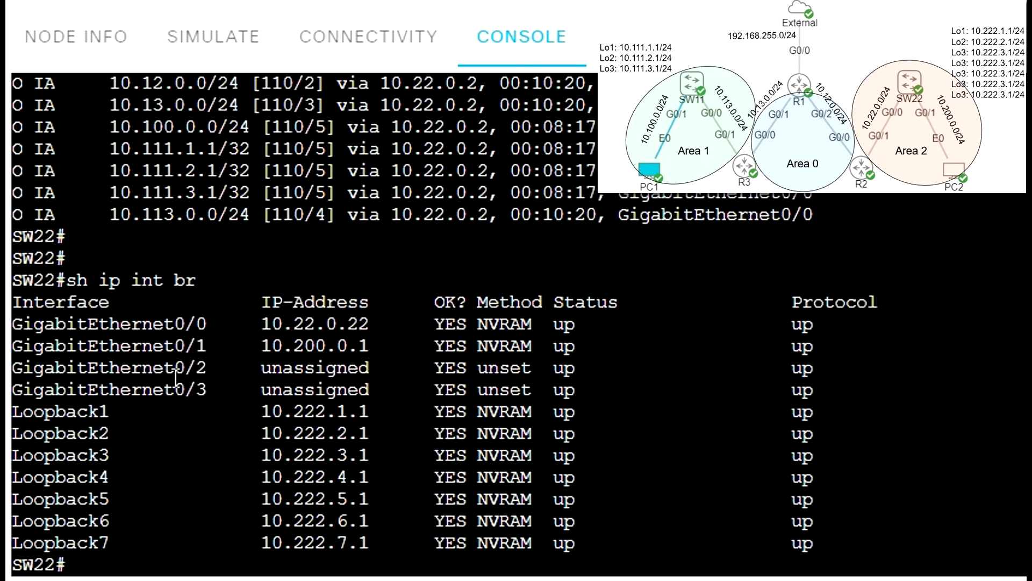
{"action": "left_click_drag", "start_coordinate": [17, 411], "coordinate": [855, 543]}
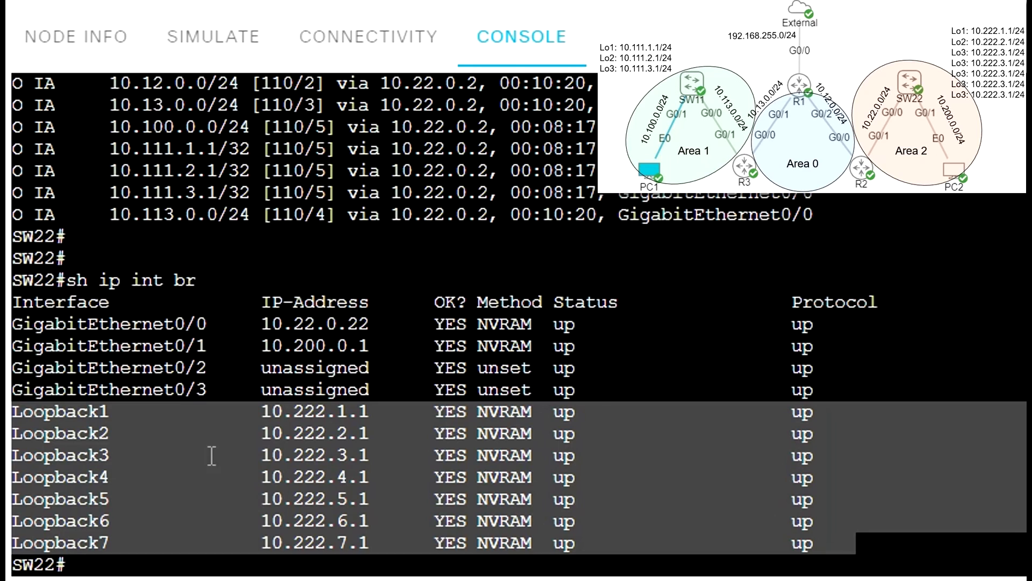
{"action": "left_click", "coordinate": [29, 418]}
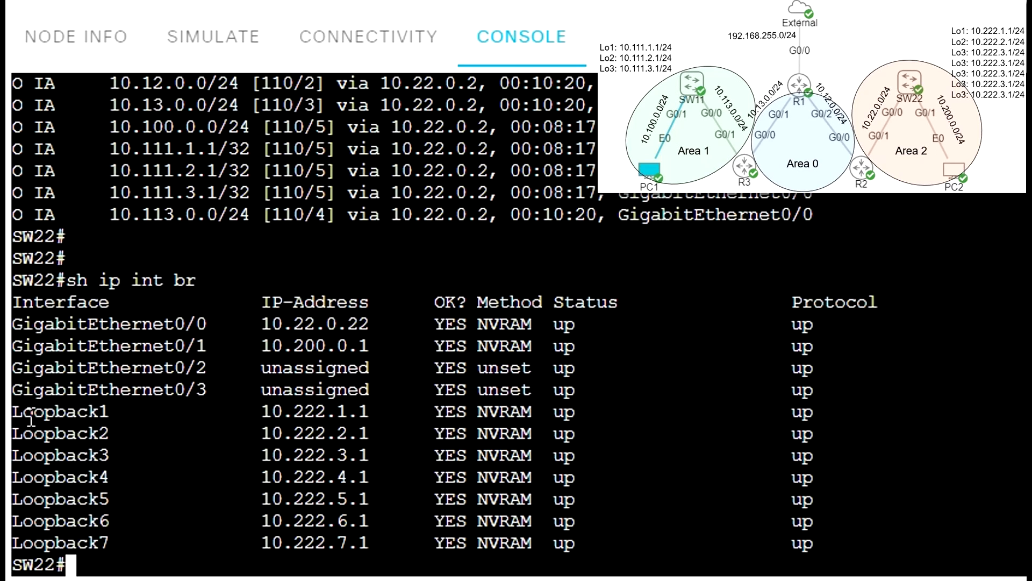
{"action": "left_click_drag", "start_coordinate": [15, 413], "coordinate": [847, 464]}
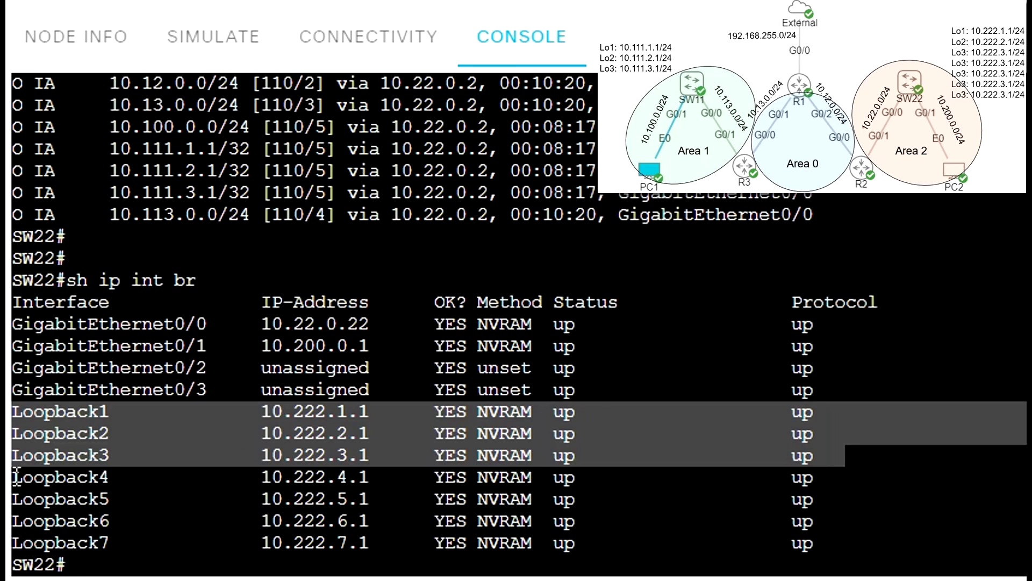
{"action": "left_click_drag", "start_coordinate": [16, 476], "coordinate": [828, 548]}
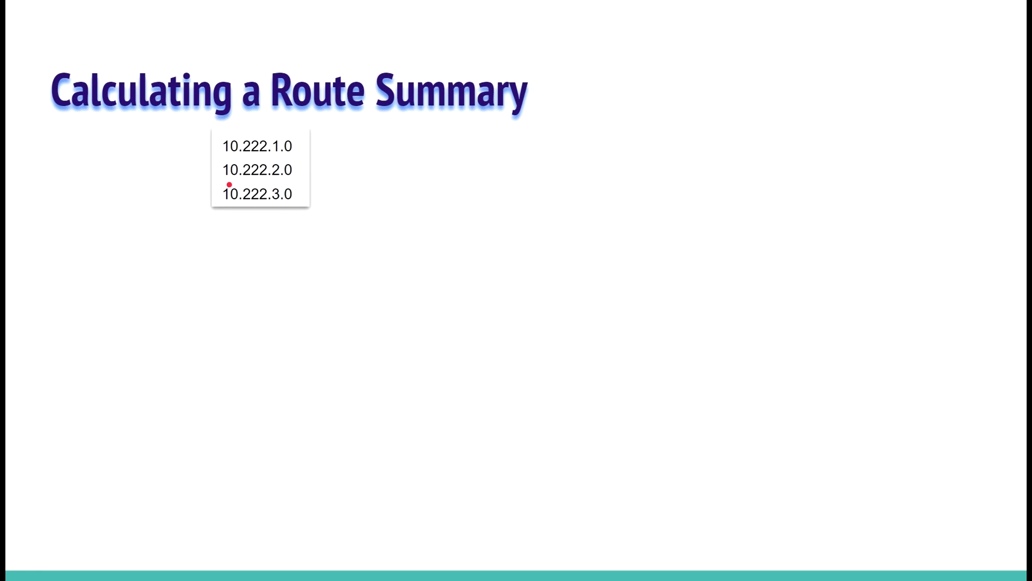
Step: Reveal the binary forms of 10.222.1.0, 10.222.2.0 and 10.222.3.0 on the slide
{"action": "key", "text": "Right"}
{"action": "key", "text": "Right"}
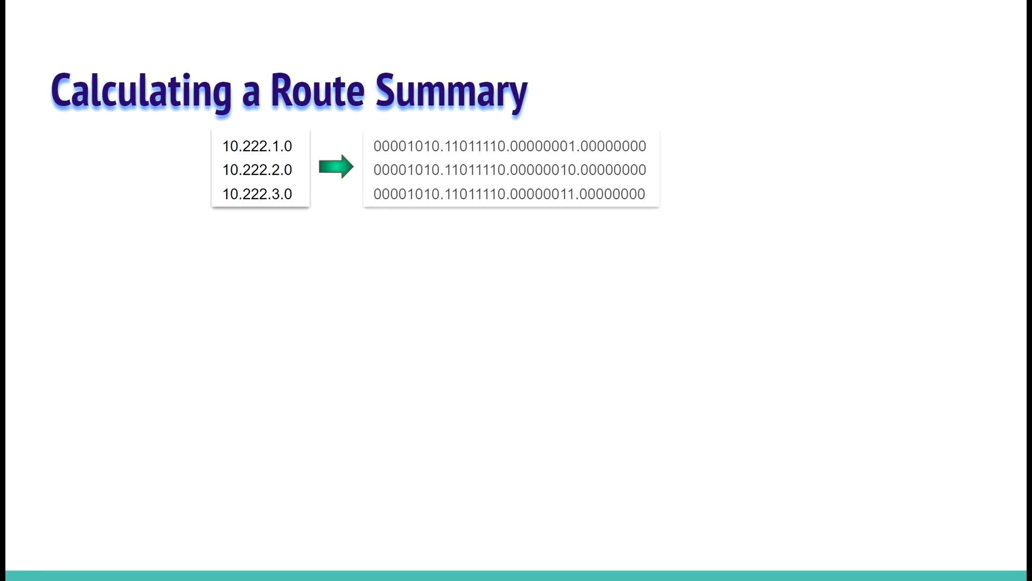
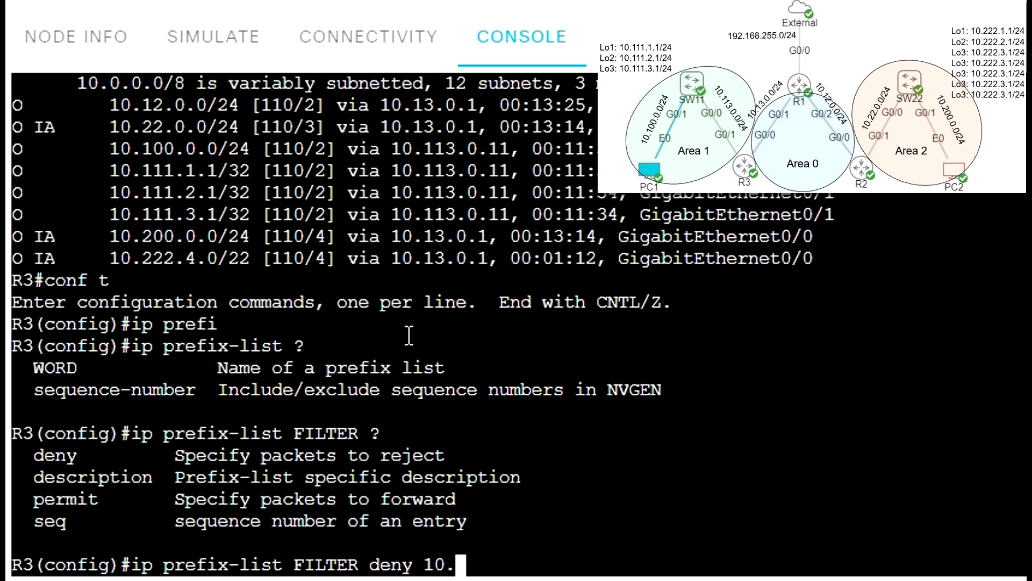
Step: Add the prefix-list FILTER entry denying 10.111.0.0/22 le 32 on R3
{"action": "type", "text": "111"}
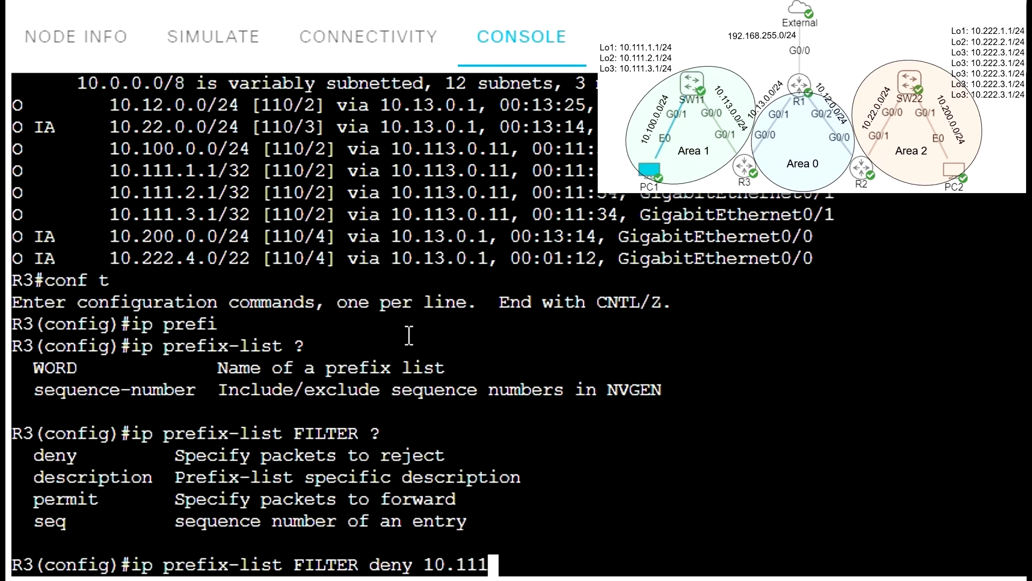
{"action": "type", "text": ".0."}
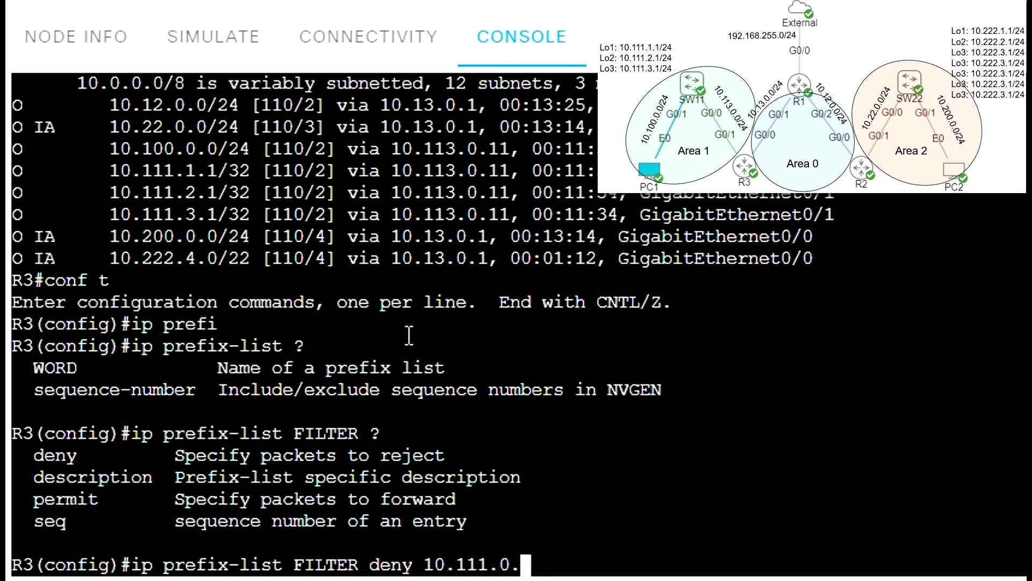
{"action": "type", "text": "0 "}
{"action": "type", "text": "?"}
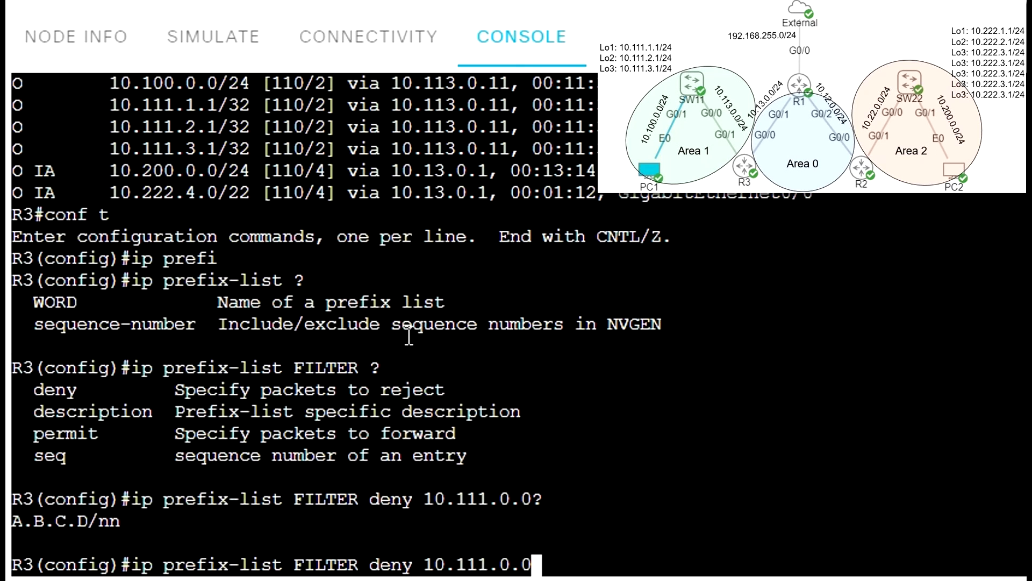
{"action": "left_click_drag", "start_coordinate": [130, 521], "coordinate": [88, 521]}
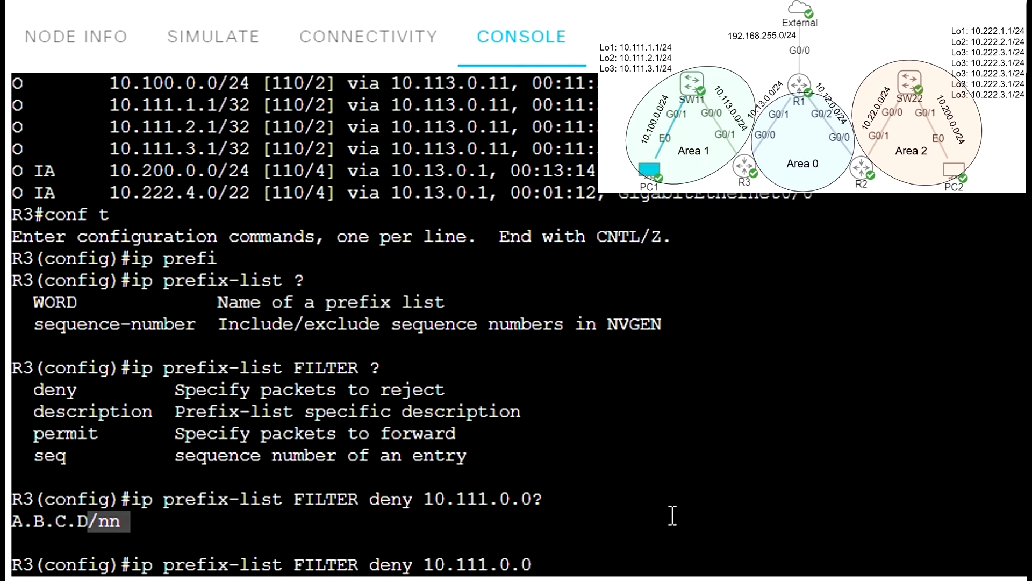
{"action": "left_click", "coordinate": [681, 531]}
{"action": "type", "text": "/2"}
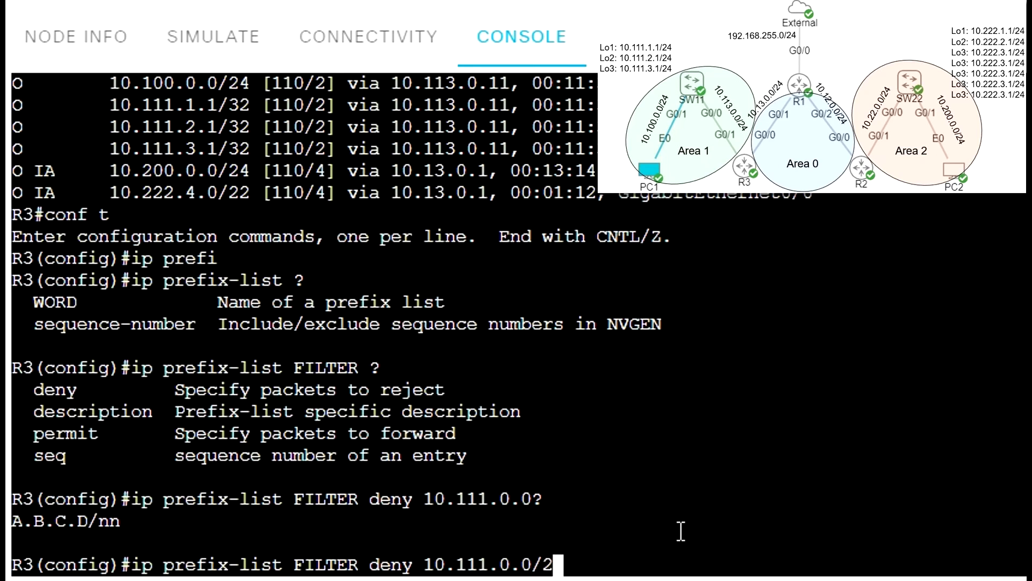
{"action": "type", "text": "2 le 32"}
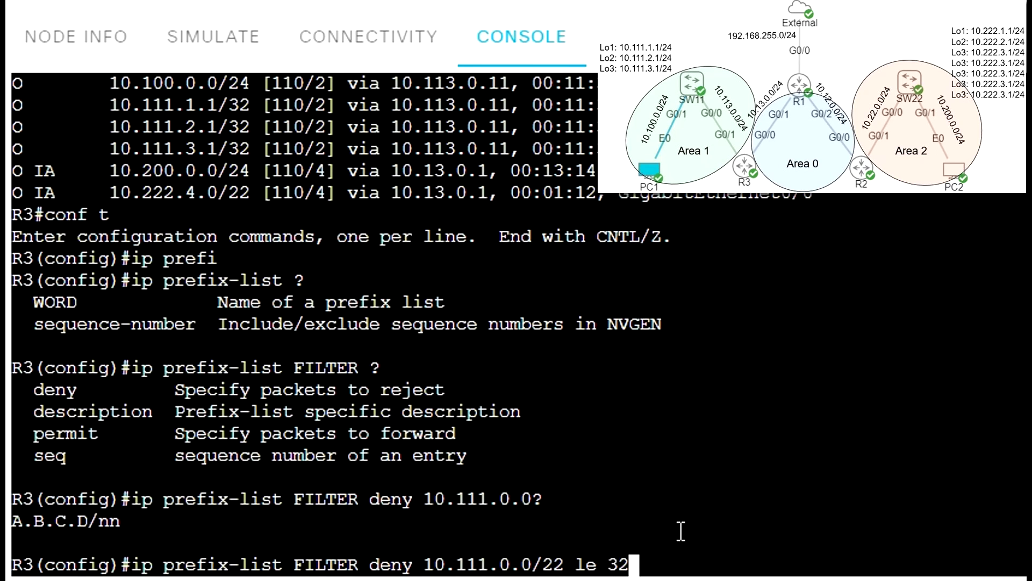
{"action": "key", "text": "Return"}
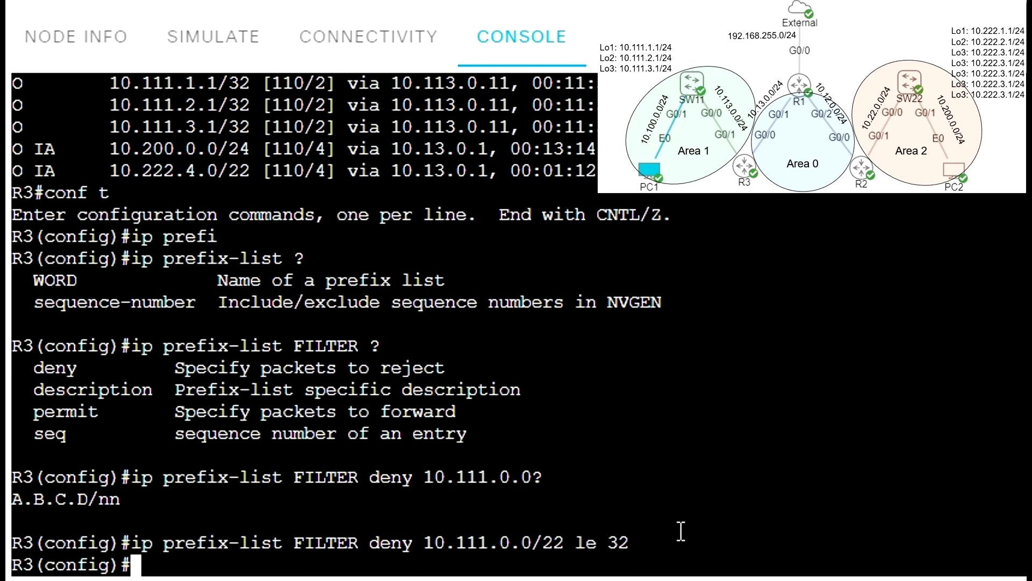
Step: Add the FILTER entry permitting 0.0.0.0/0 le 32 and point out the denied 10.111.0.0/22 range
{"action": "type", "text": "ip pre"}
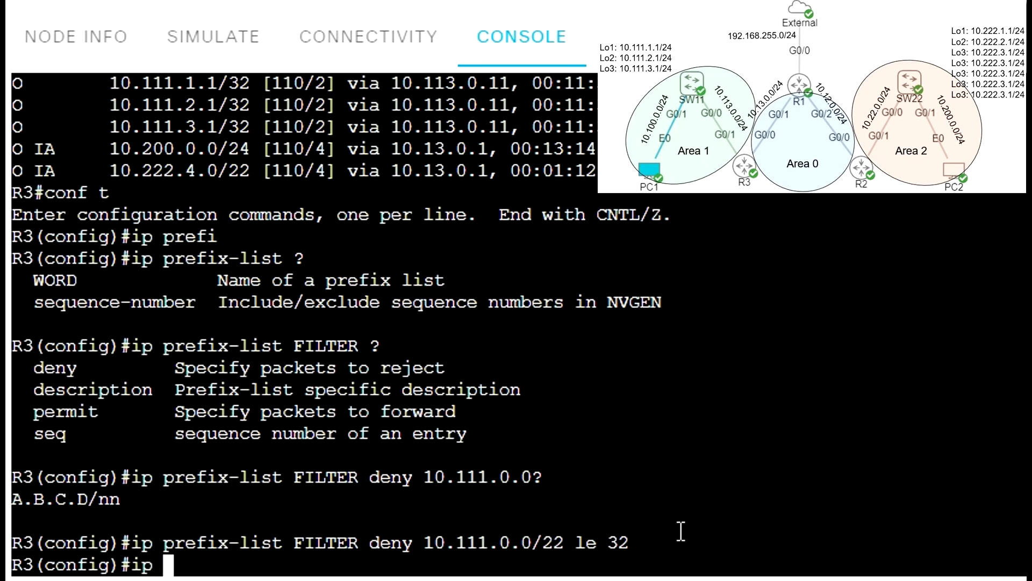
{"action": "key", "text": "Tab"}
{"action": "type", "text": "F"}
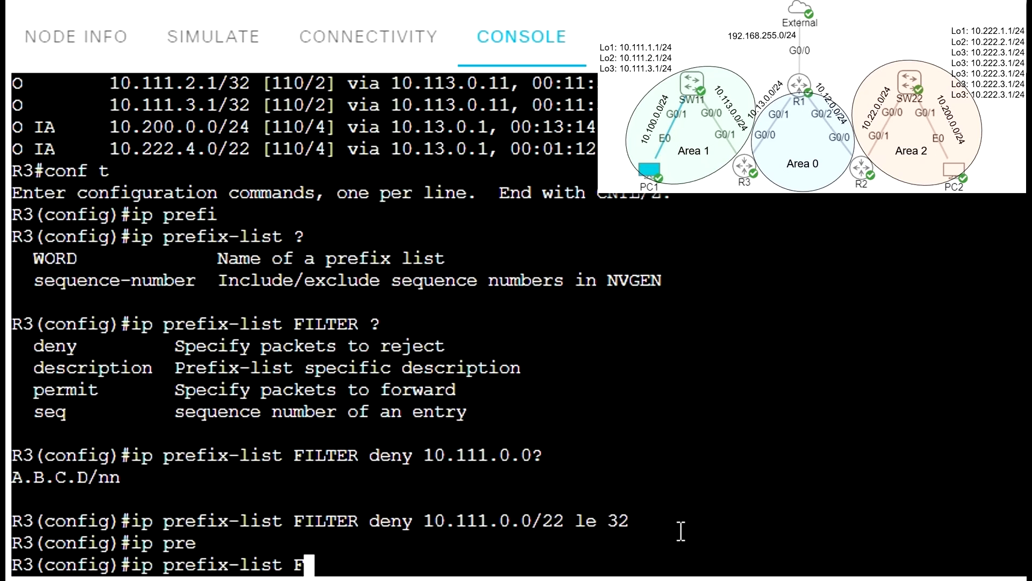
{"action": "type", "text": "ILTER permit"}
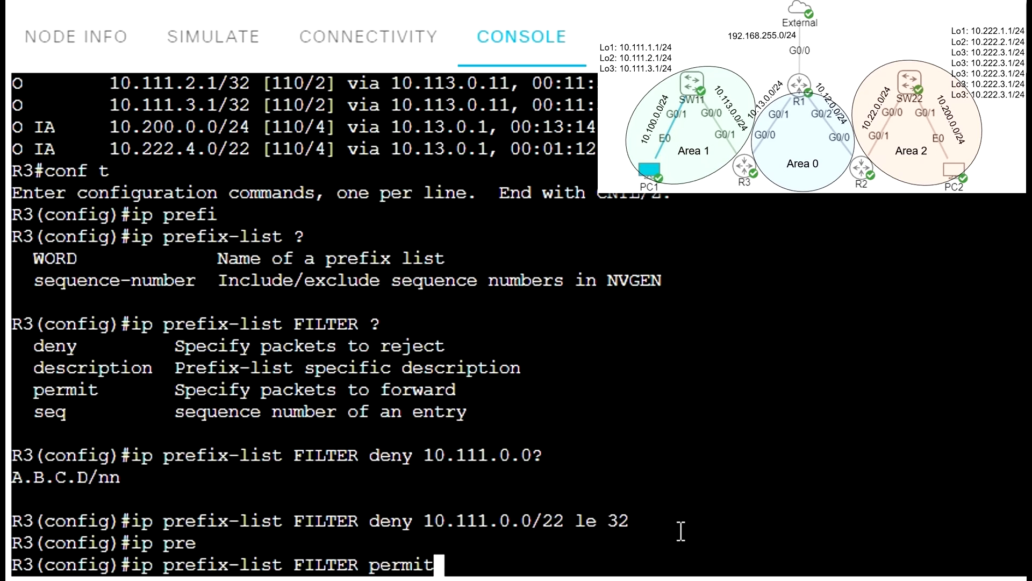
{"action": "type", "text": " 0.0.0.0"}
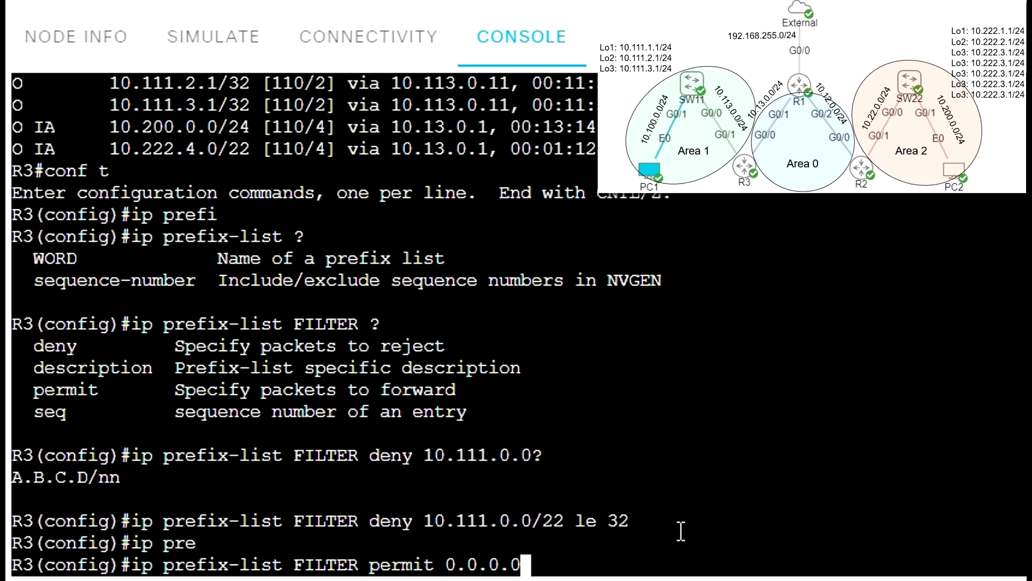
{"action": "type", "text": "/0 le 32"}
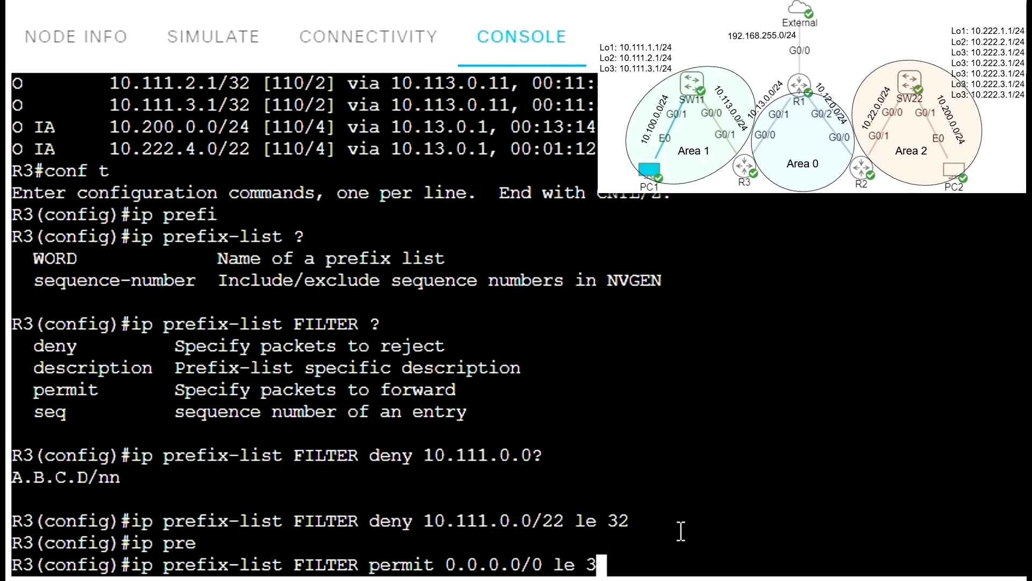
{"action": "key", "text": "Return"}
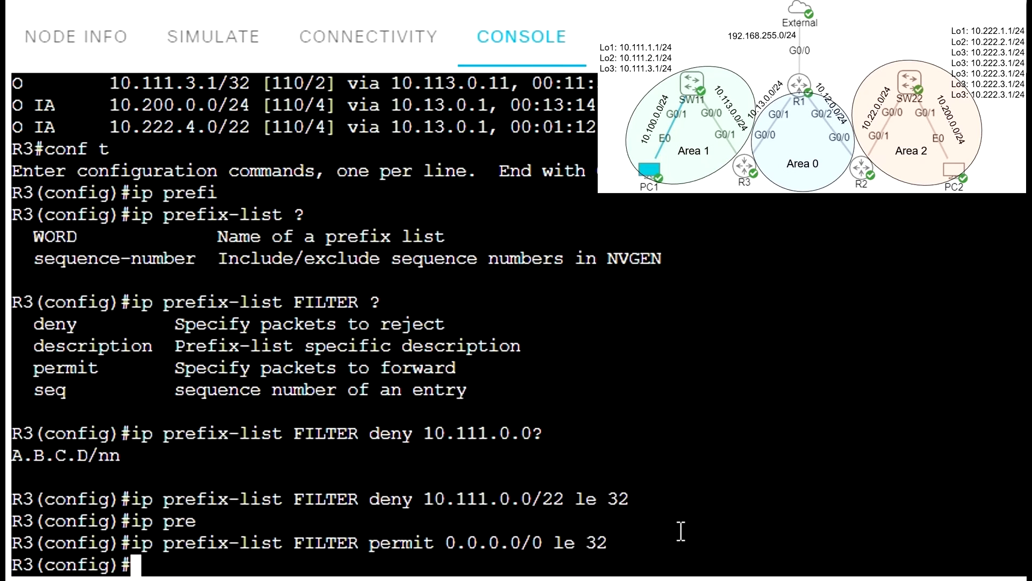
{"action": "left_click_drag", "start_coordinate": [640, 499], "coordinate": [554, 500]}
{"action": "left_click", "coordinate": [425, 502]}
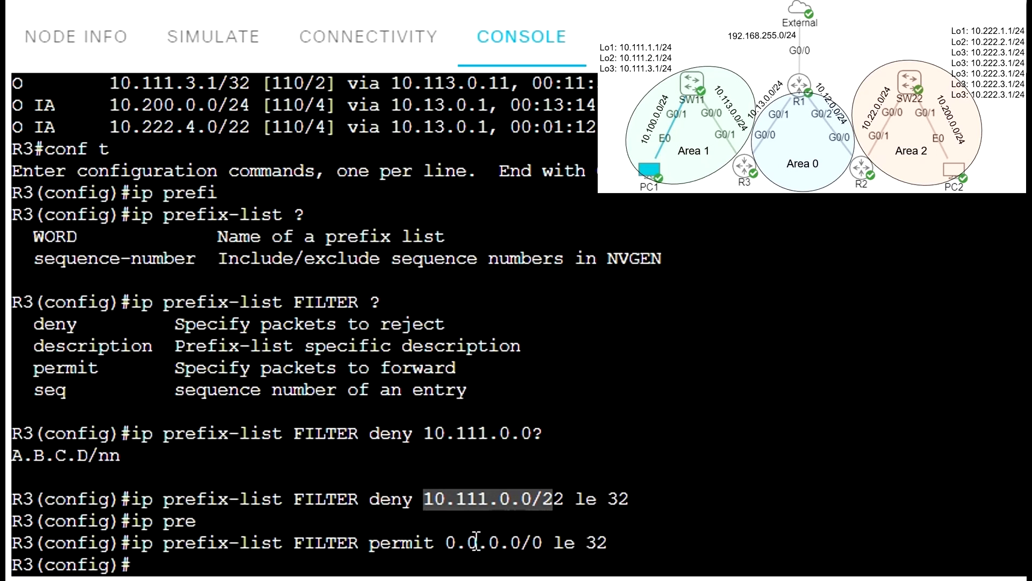
{"action": "left_click_drag", "start_coordinate": [450, 543], "coordinate": [613, 541]}
{"action": "left_click", "coordinate": [592, 541]}
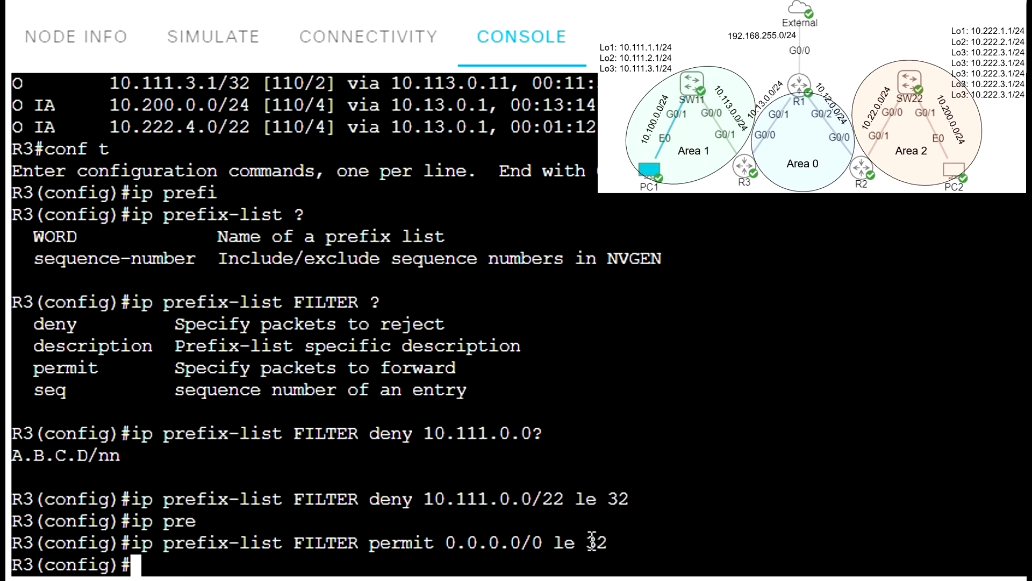
Step: Under router ospf 100, enter 'area 0 filter-list prefix FILTER in'
{"action": "type", "text": "router ospf 10"}
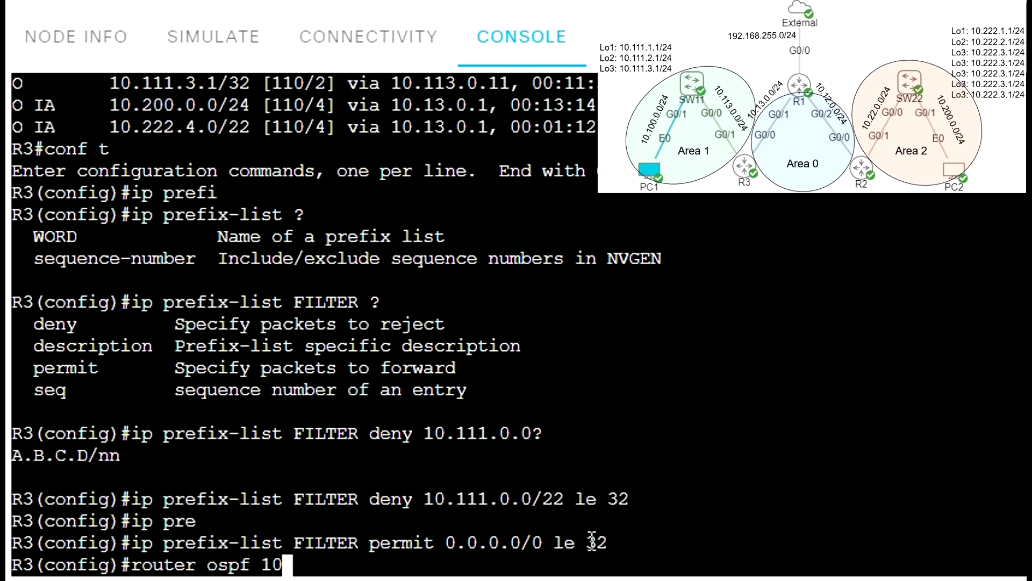
{"action": "type", "text": "0"}
{"action": "key", "text": "Return"}
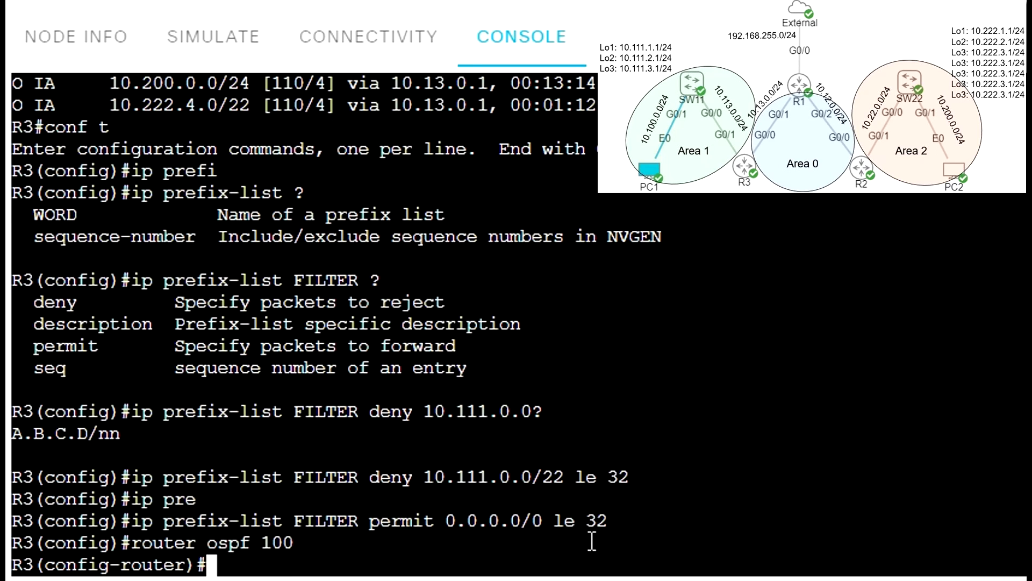
{"action": "type", "text": "area"}
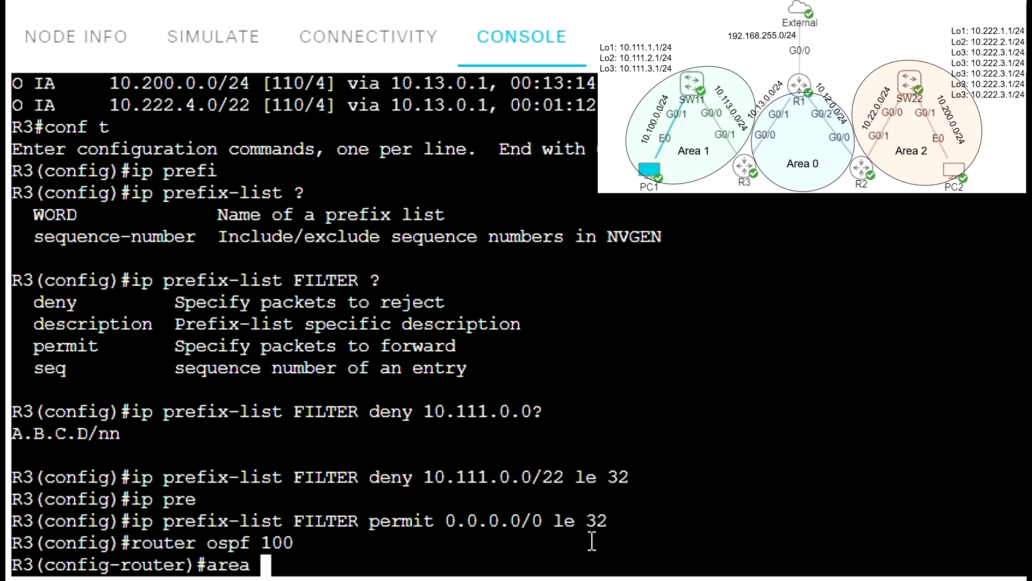
{"action": "type", "text": " 0?"}
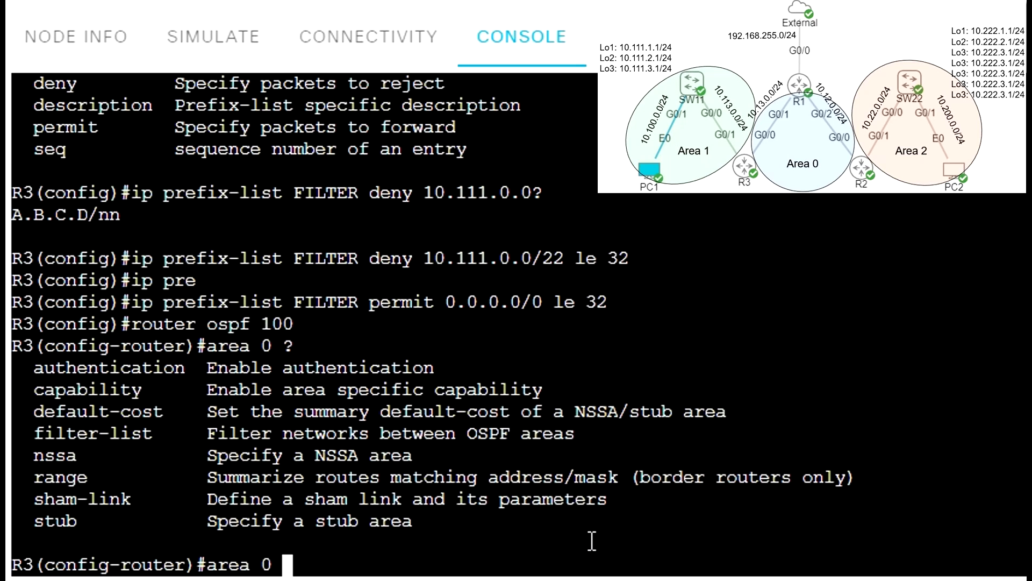
{"action": "type", "text": "file"}
{"action": "key", "text": "Tab"}
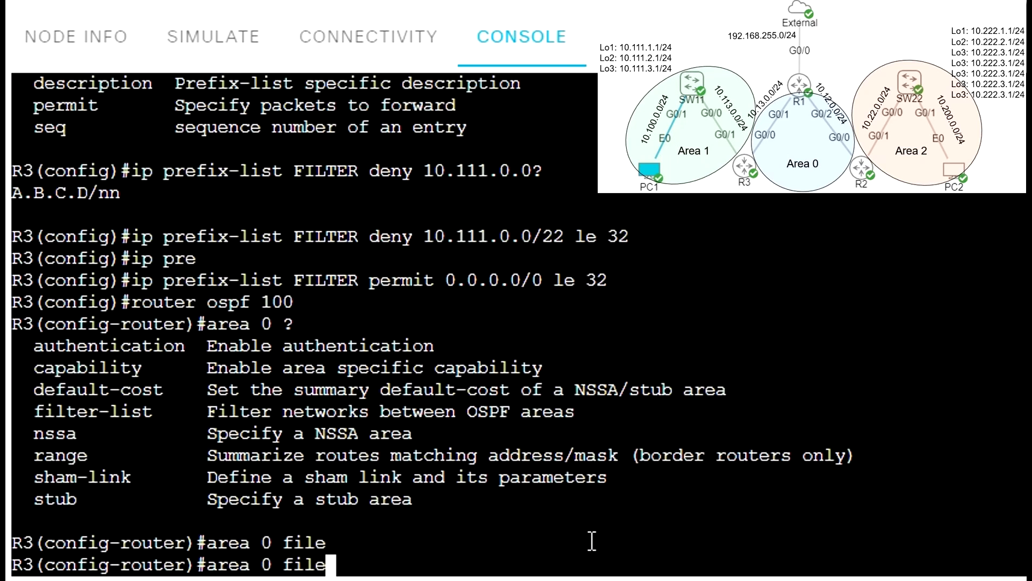
{"action": "key", "text": "BackSpace"}
{"action": "type", "text": "t"}
{"action": "key", "text": "Tab"}
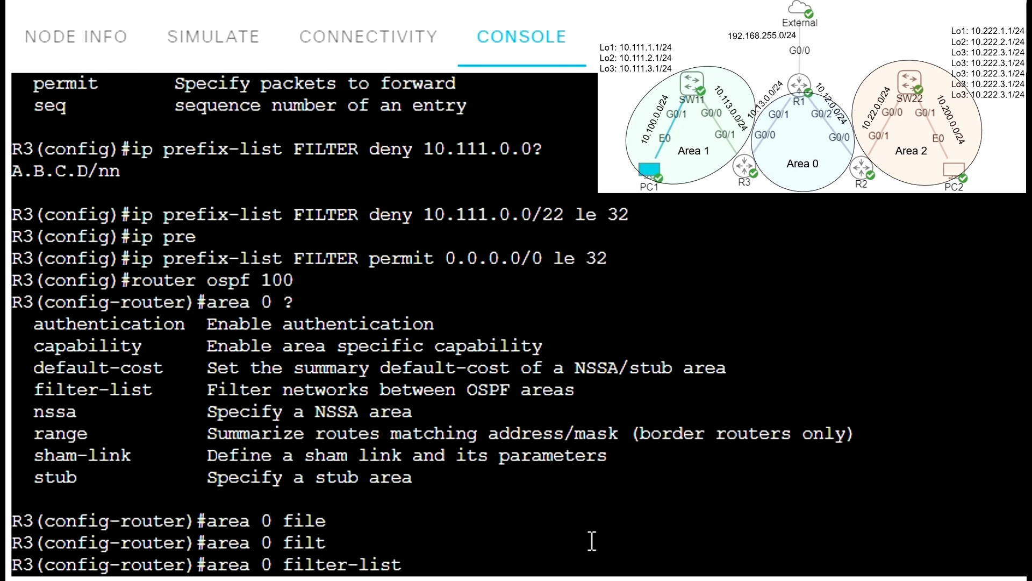
{"action": "type", "text": "?"}
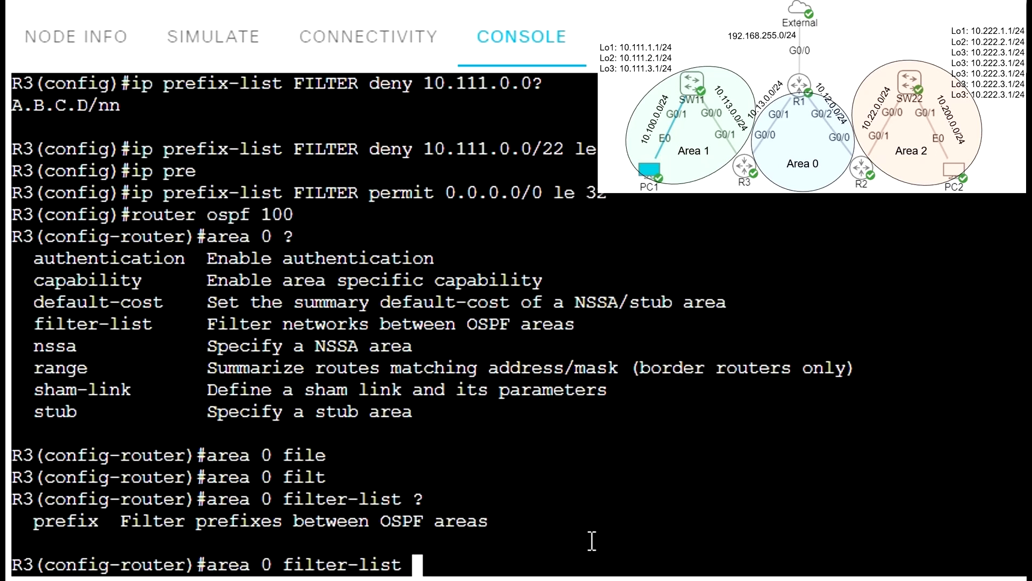
{"action": "type", "text": "pre"}
{"action": "key", "text": "Tab"}
{"action": "type", "text": "?"}
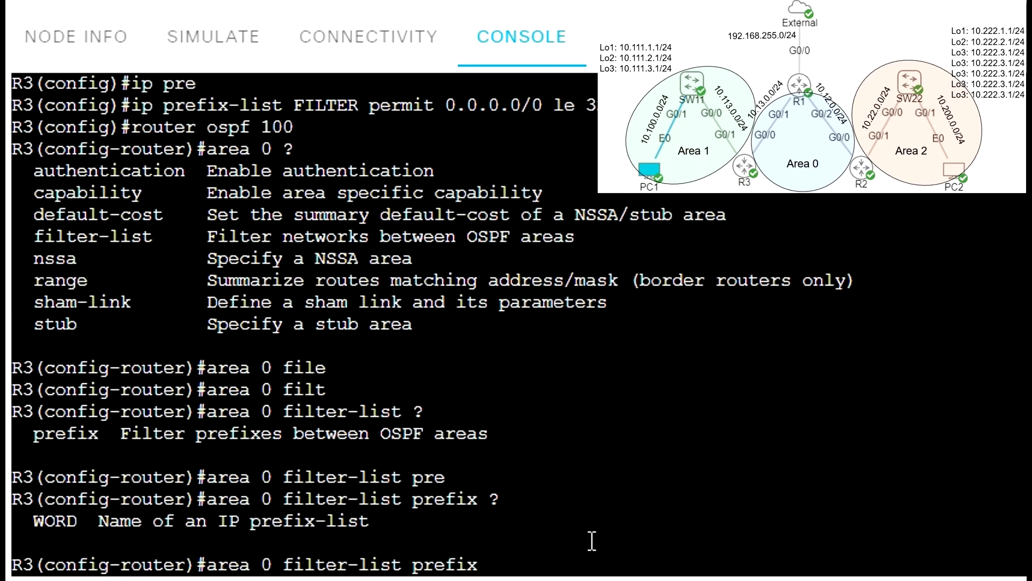
{"action": "type", "text": "FILTE"}
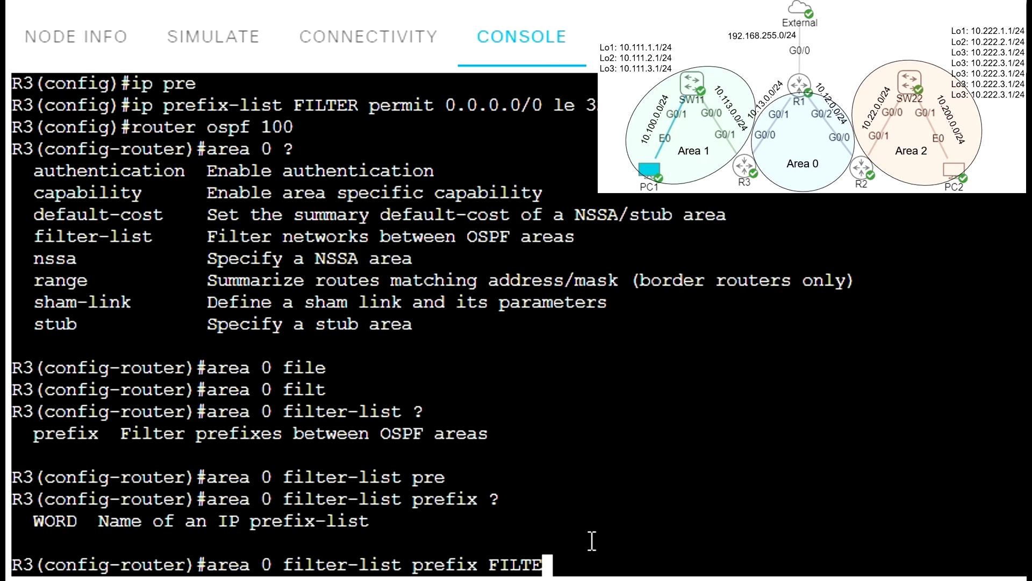
{"action": "type", "text": "R ?"}
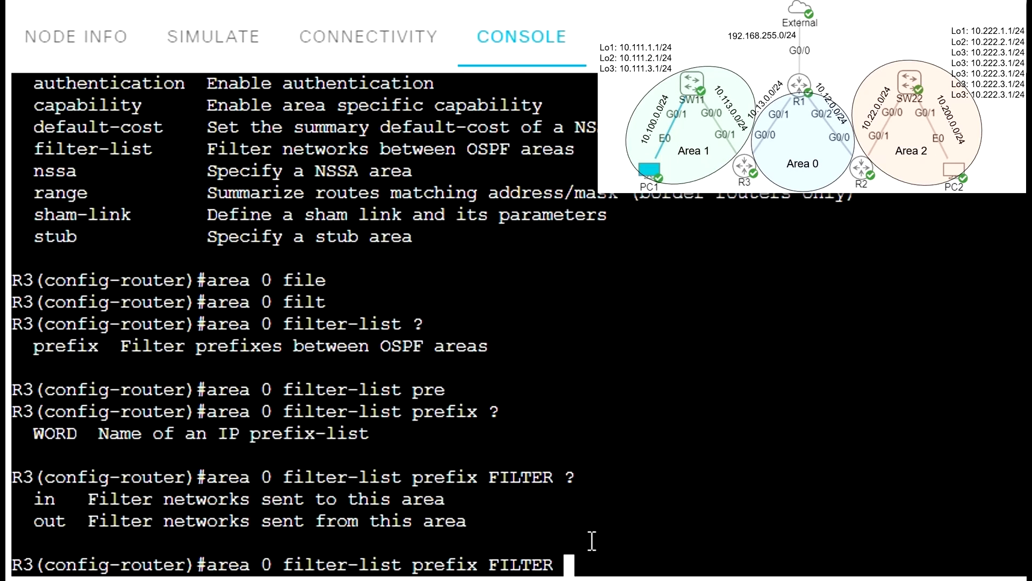
{"action": "type", "text": "in"}
{"action": "key", "text": "Return"}
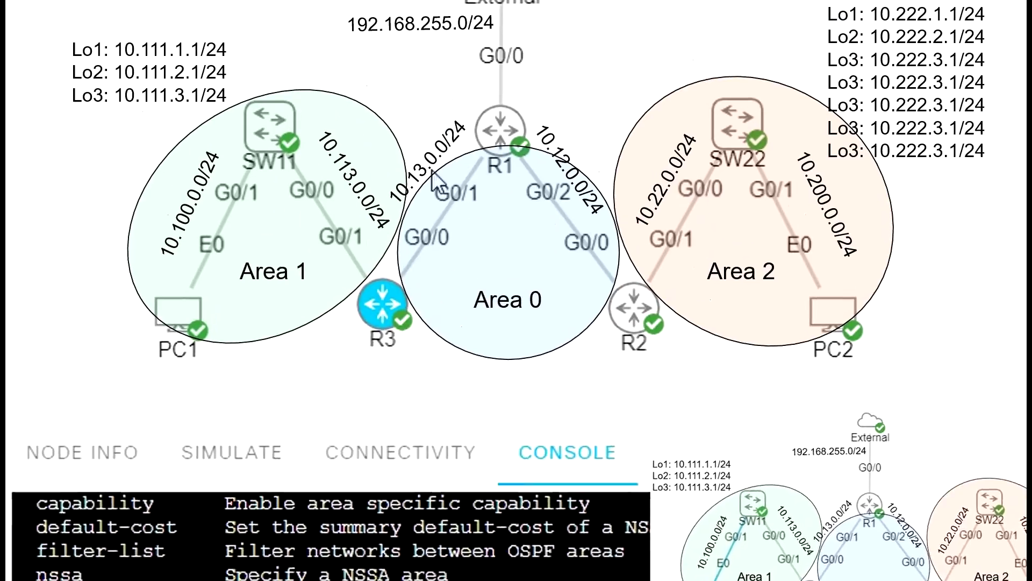
Step: Rerun show ip route ospf on R1 and compare it with the earlier output showing the 10.111 loopbacks
{"action": "left_click", "coordinate": [500, 129]}
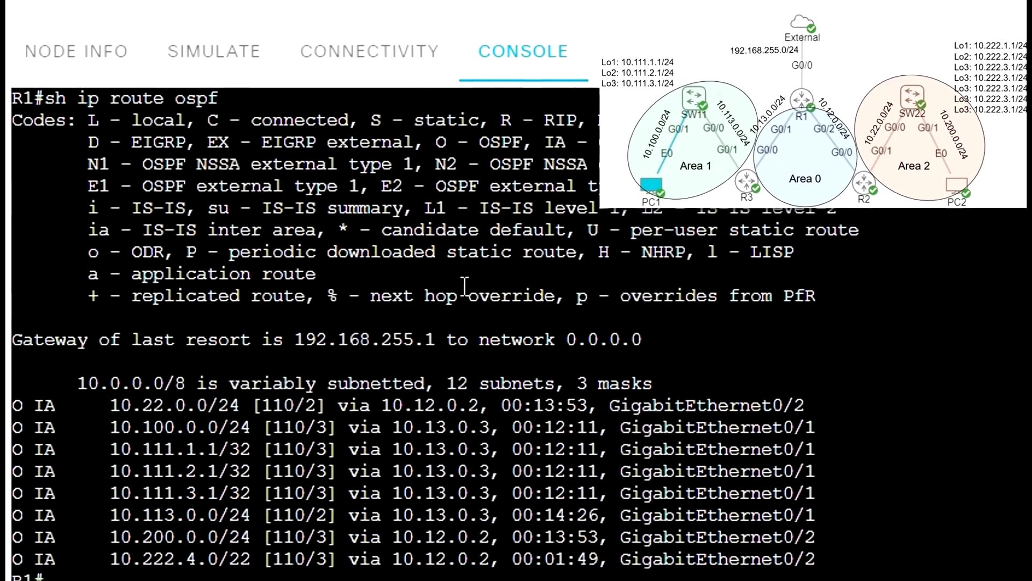
{"action": "key", "text": "Up"}
{"action": "key", "text": "Return"}
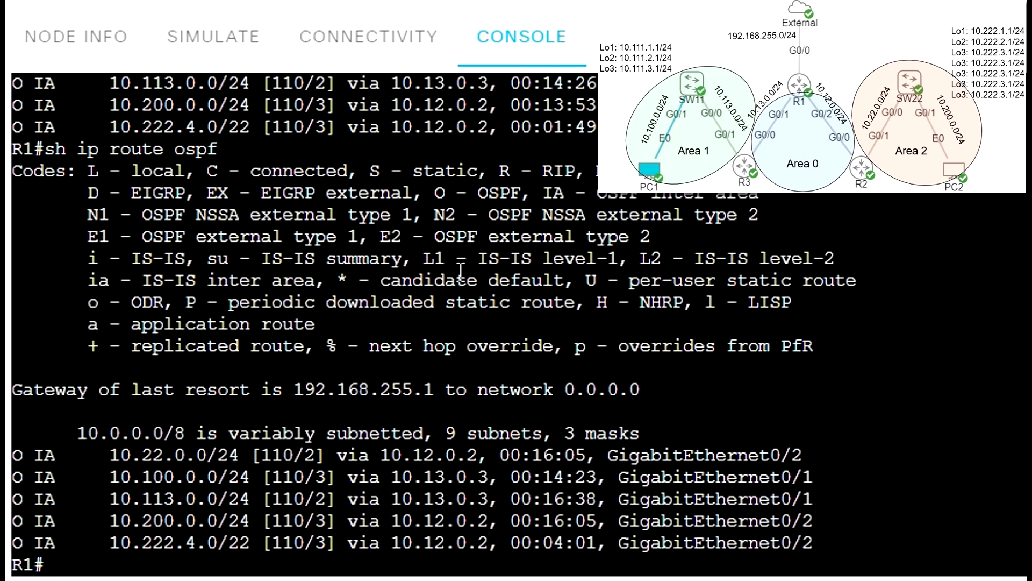
{"action": "scroll", "coordinate": [444, 277], "scroll_direction": "up", "scroll_amount": 4}
{"action": "left_click_drag", "start_coordinate": [121, 248], "coordinate": [822, 315]}
{"action": "scroll", "coordinate": [748, 297], "scroll_direction": "down", "scroll_amount": 4}
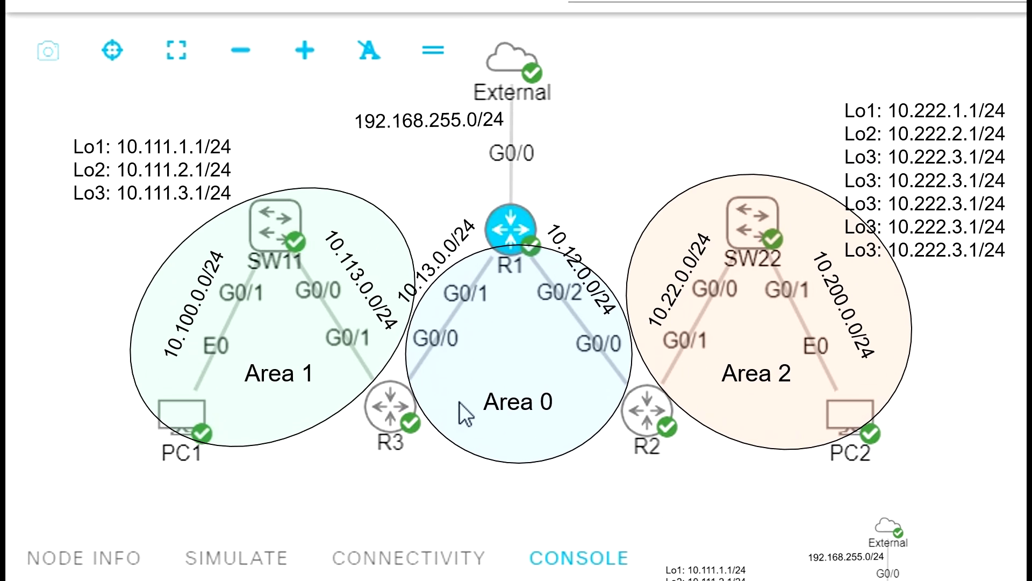
Step: Switch to R2's console and locate the area 2 range 10.222.4.0 255.255.252.0 command
{"action": "left_click", "coordinate": [511, 230]}
{"action": "left_click", "coordinate": [644, 408]}
{"action": "left_click", "coordinate": [688, 407]}
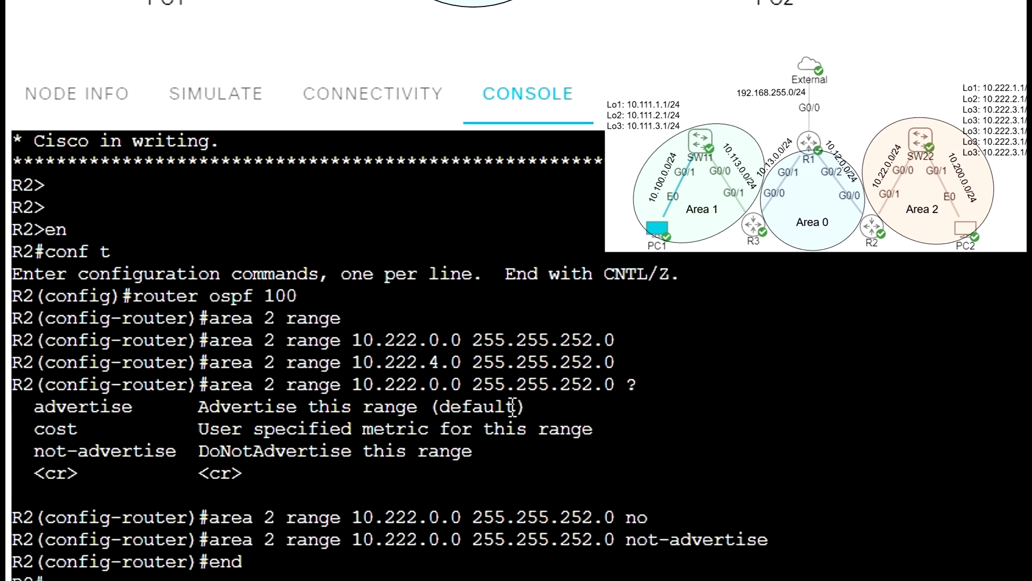
{"action": "key", "text": "Return"}
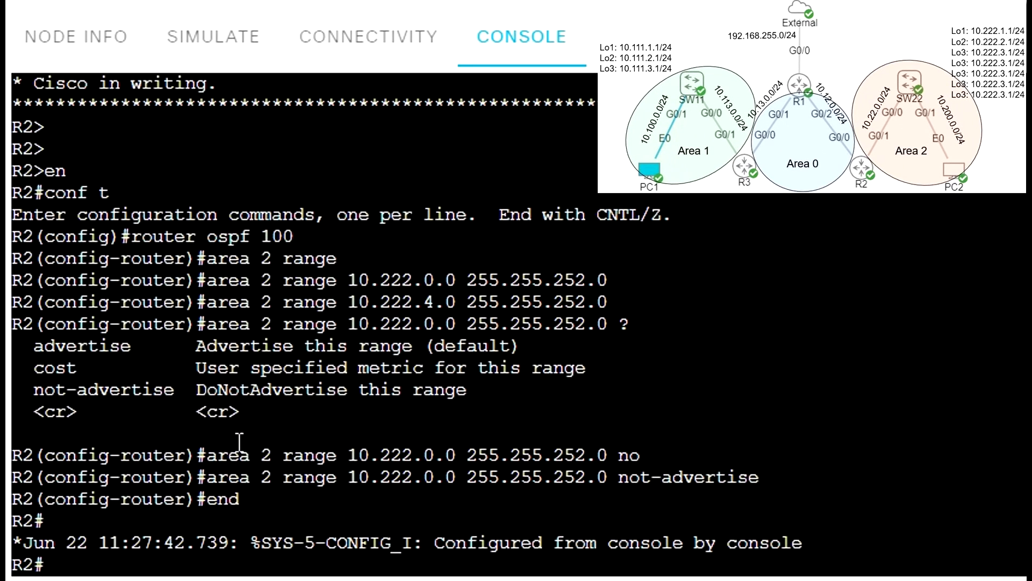
{"action": "left_click_drag", "start_coordinate": [206, 301], "coordinate": [618, 301]}
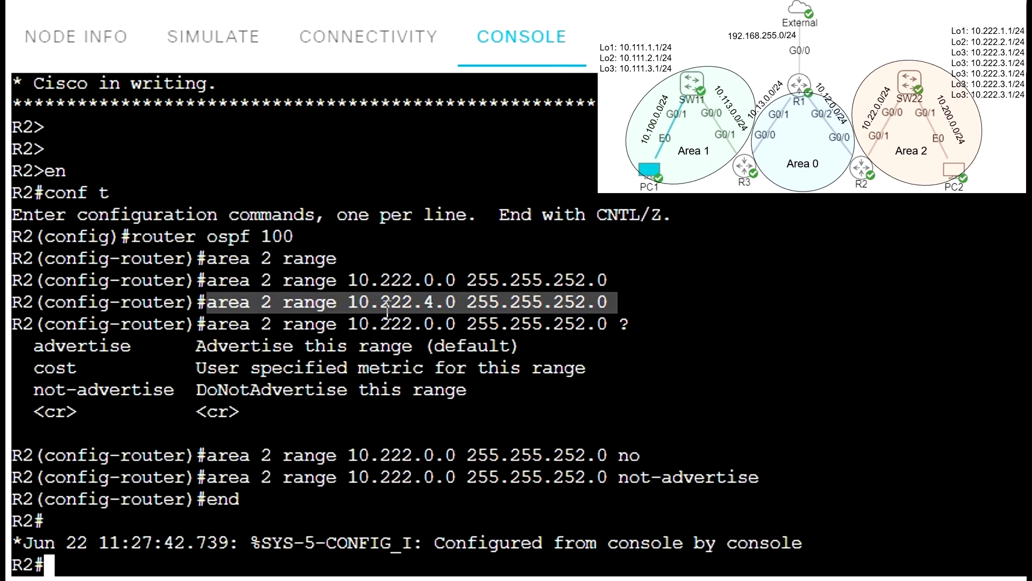
{"action": "left_click_drag", "start_coordinate": [206, 302], "coordinate": [624, 310]}
{"action": "left_click", "coordinate": [450, 321]}
Step: Enter global configuration and OSPF process 100 on R2
{"action": "type", "text": "conf t"}
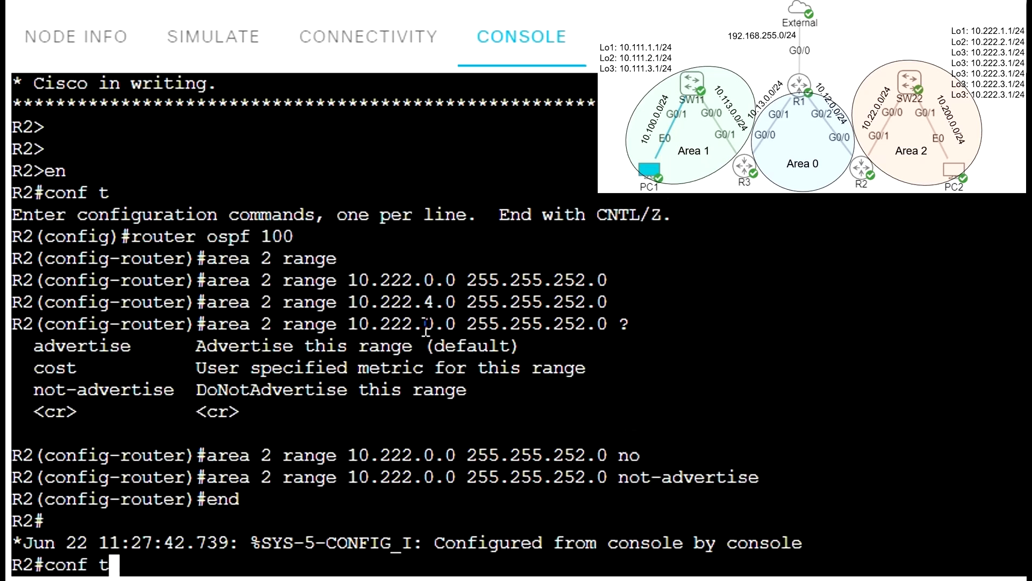
{"action": "key", "text": "Return"}
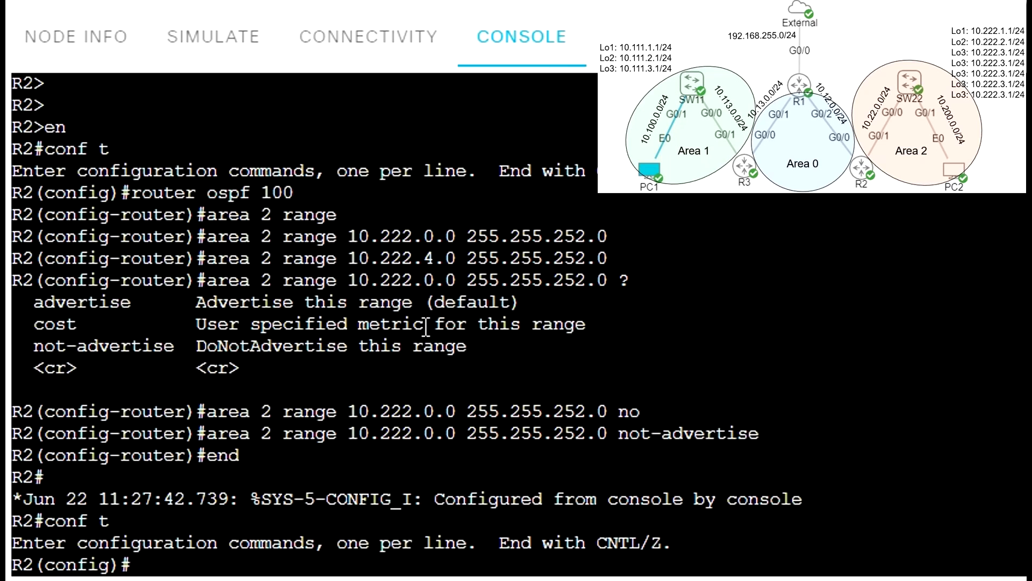
{"action": "type", "text": "router osf"}
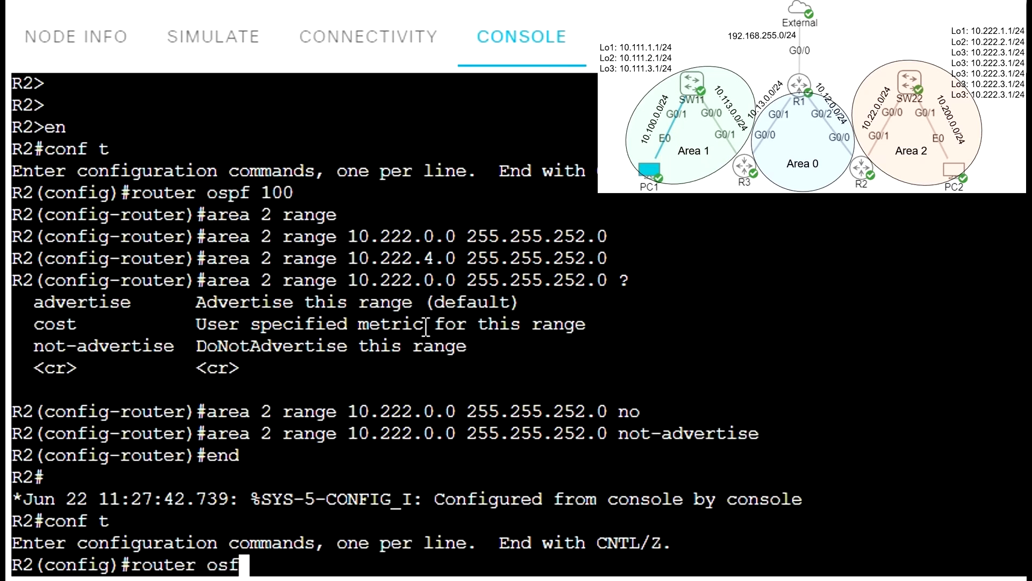
{"action": "key", "text": "BackSpace"}
{"action": "type", "text": "pf 100"}
{"action": "key", "text": "Return"}
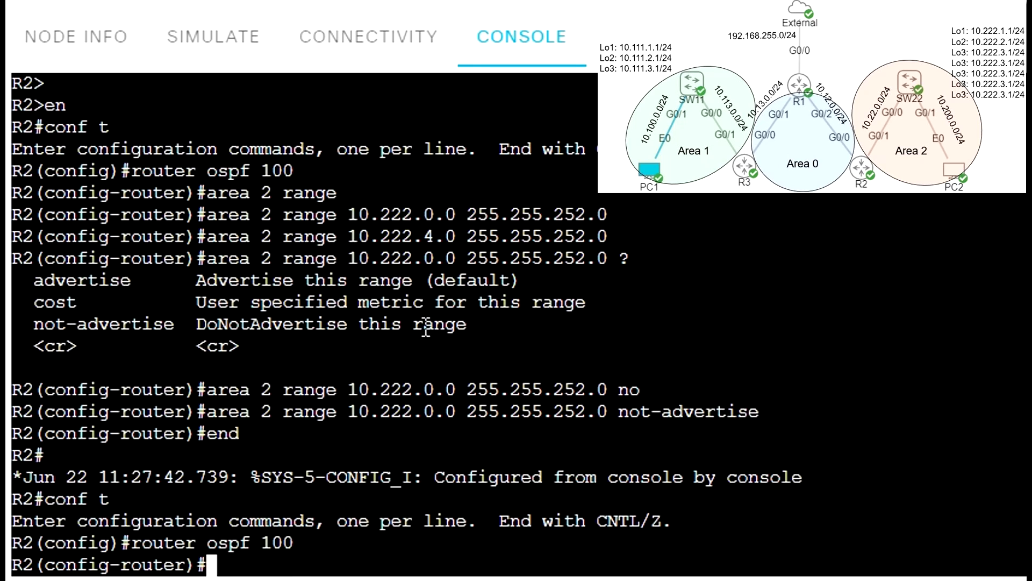
Step: Run 'no area 2 range 10.222.4.0 255.255.252.0' using the copied command text
{"action": "type", "text": "no"}
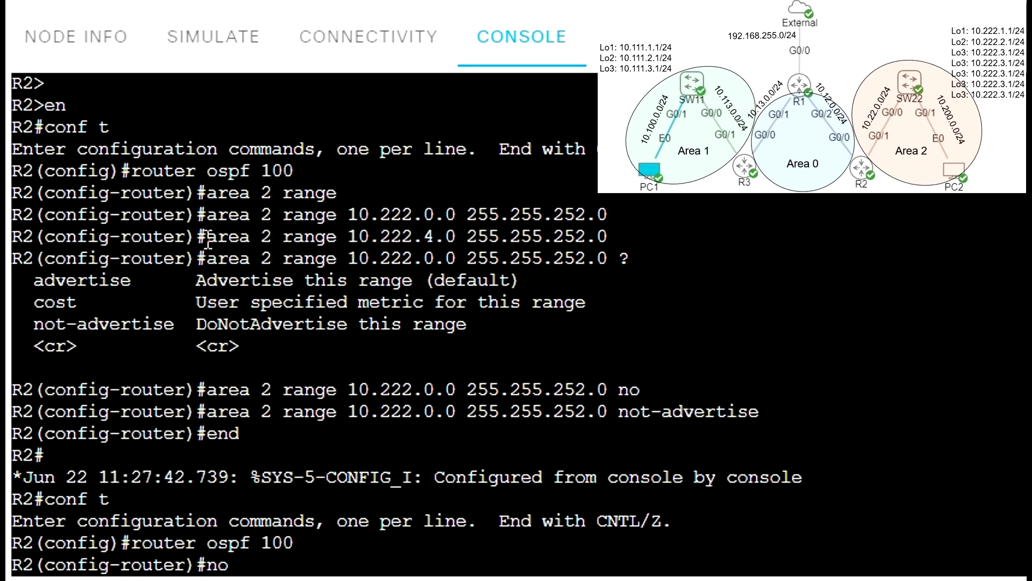
{"action": "left_click_drag", "start_coordinate": [208, 236], "coordinate": [610, 247]}
{"action": "key", "text": "ctrl+c"}
{"action": "right_click", "coordinate": [610, 248]}
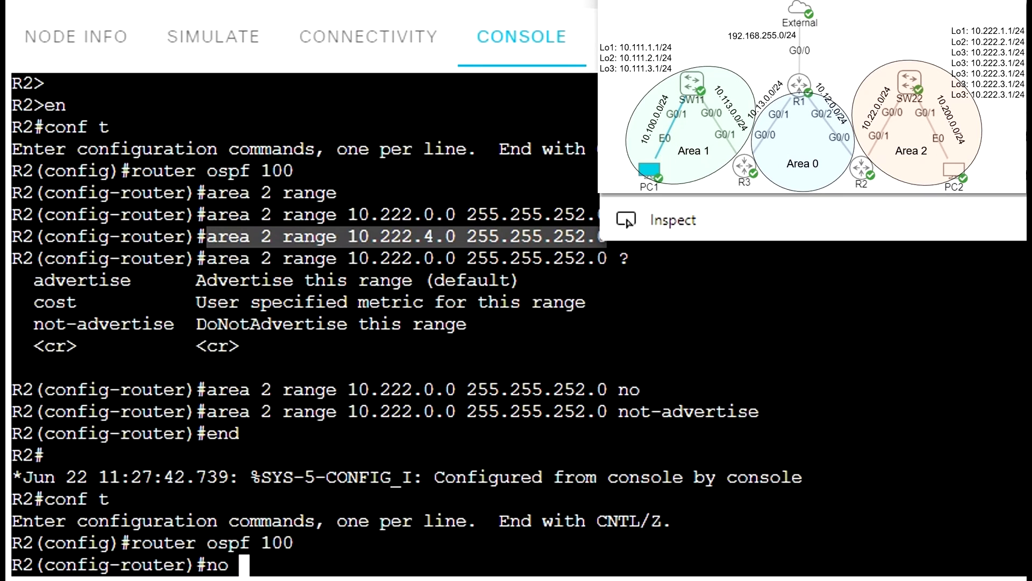
{"action": "right_click", "coordinate": [482, 366]}
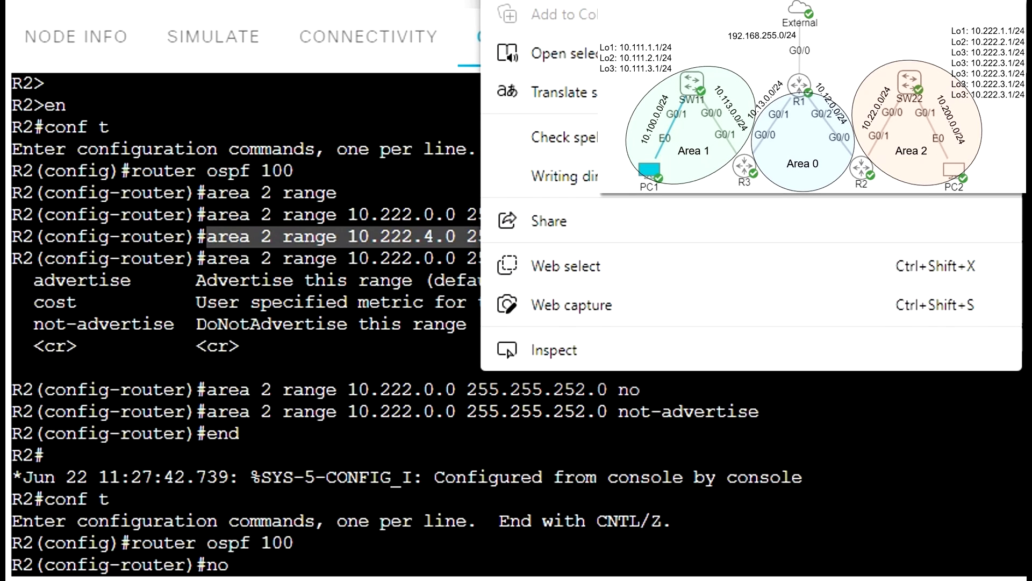
{"action": "key", "text": "Escape"}
{"action": "key", "text": "ctrl+v"}
{"action": "key", "text": "Return"}
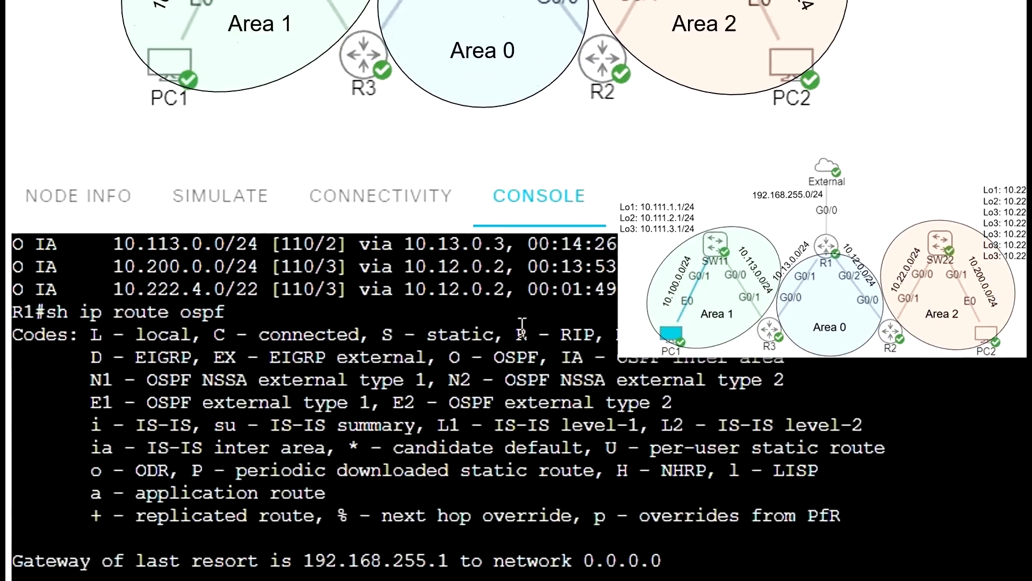
Step: Rerun show ip route ospf on R1 and highlight the new 10.222.4.1/32 entry
{"action": "key", "text": "Up"}
{"action": "key", "text": "Return"}
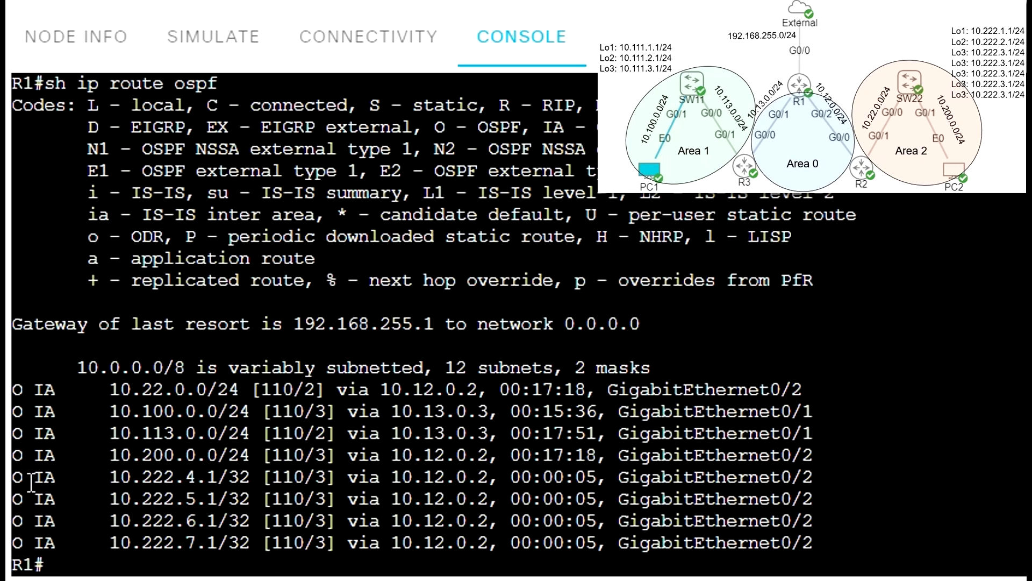
{"action": "left_click_drag", "start_coordinate": [15, 479], "coordinate": [819, 486]}
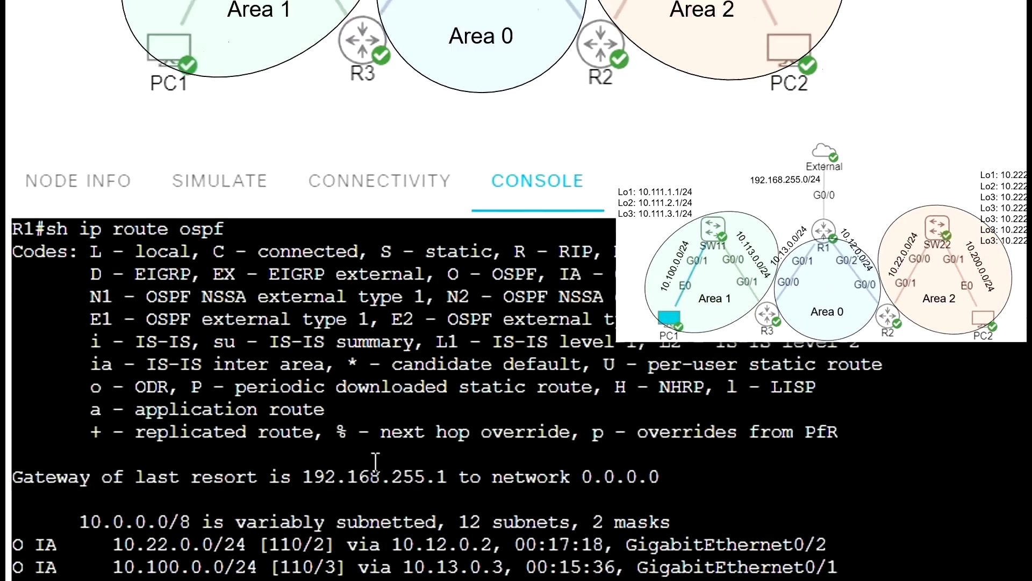
Step: Enter conf t on R1 and run 'ip access-list standard OSPF_FILTER'
{"action": "type", "text": "t"}
{"action": "key", "text": "Return"}
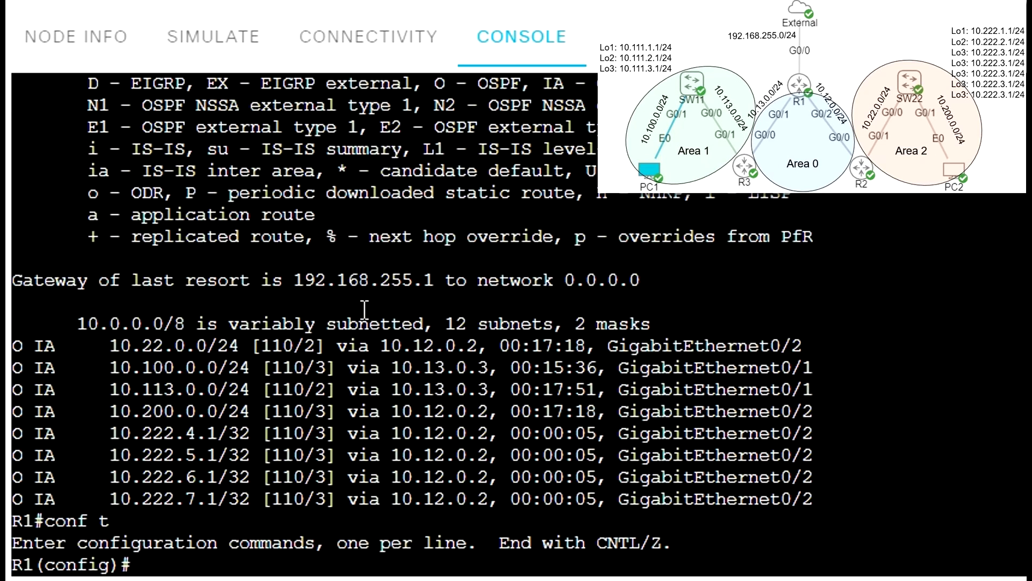
{"action": "type", "text": "ip acces"}
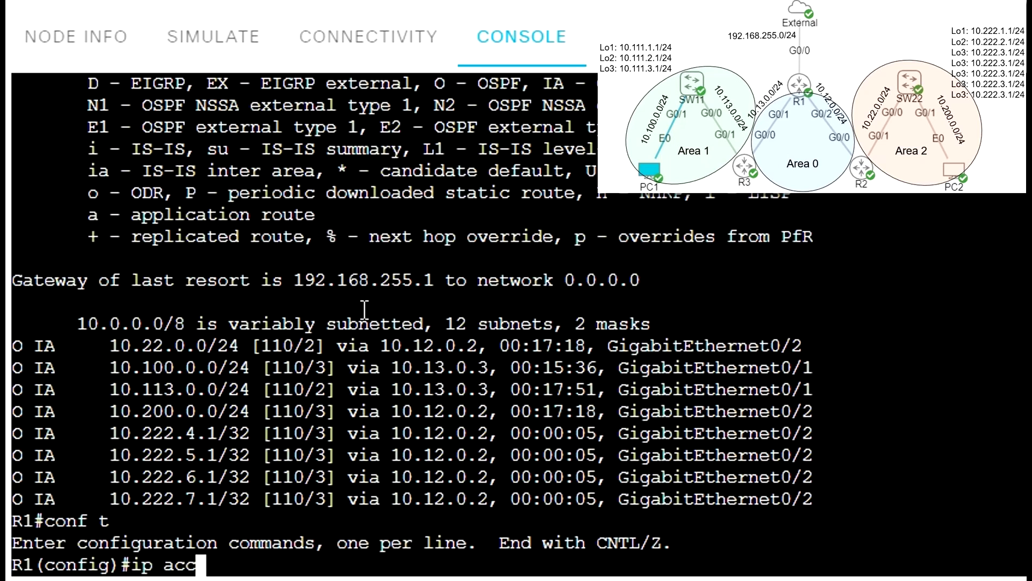
{"action": "key", "text": "Tab"}
{"action": "key", "text": "Tab"}
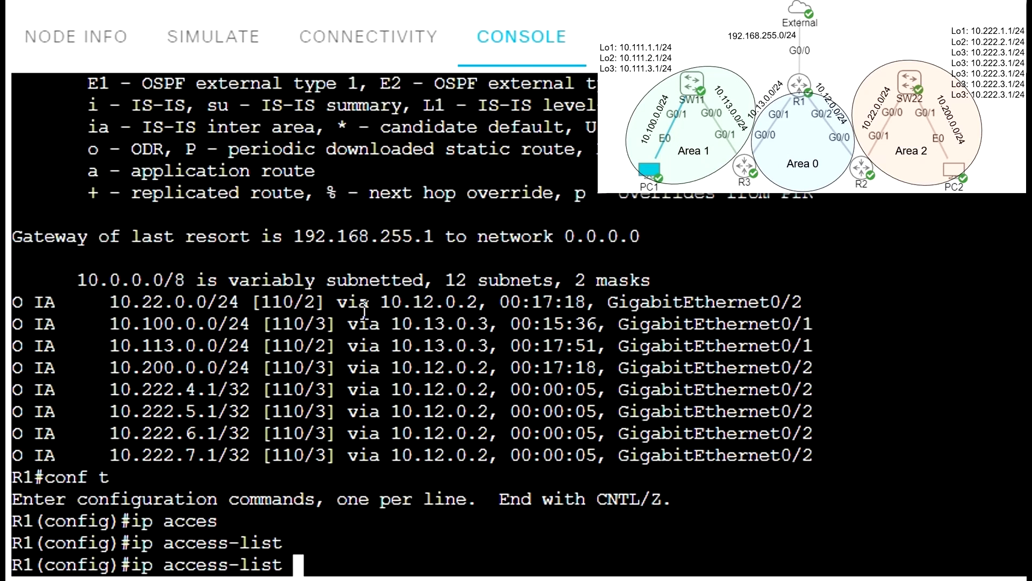
{"action": "type", "text": "sta"}
{"action": "key", "text": "Tab"}
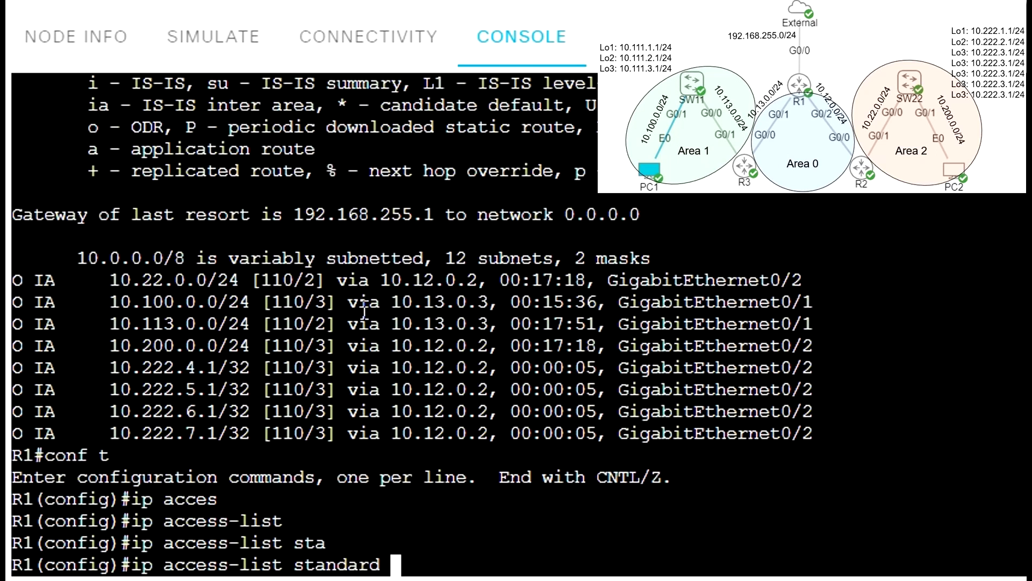
{"action": "type", "text": "OSPF"}
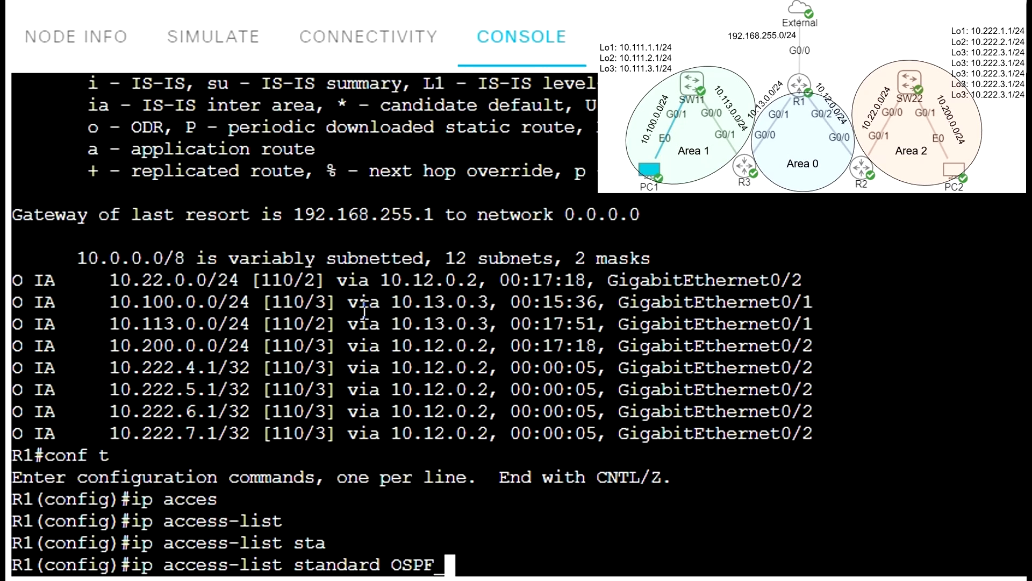
{"action": "type", "text": "_FILTER"}
{"action": "key", "text": "Return"}
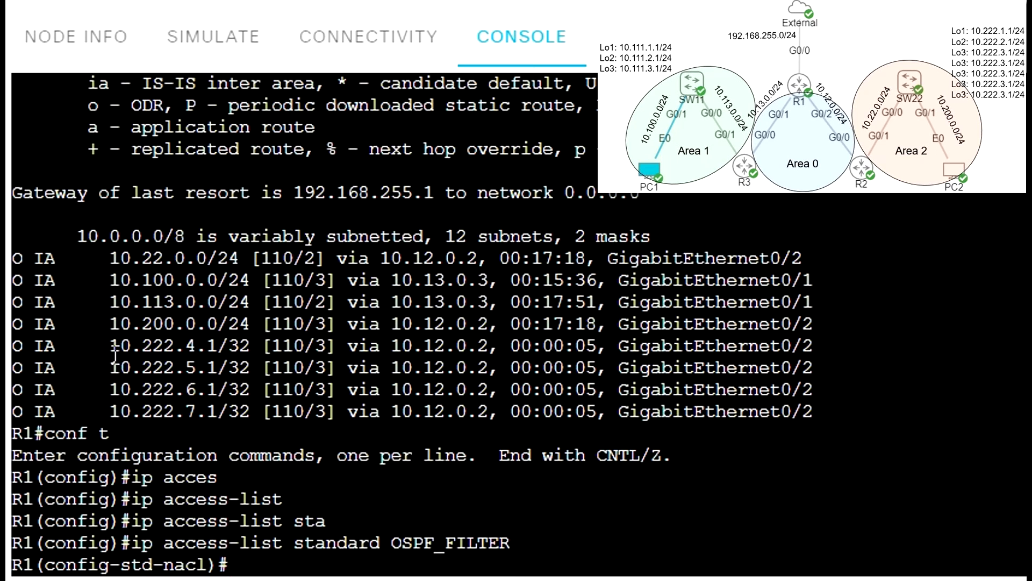
{"action": "left_click_drag", "start_coordinate": [110, 347], "coordinate": [241, 351]}
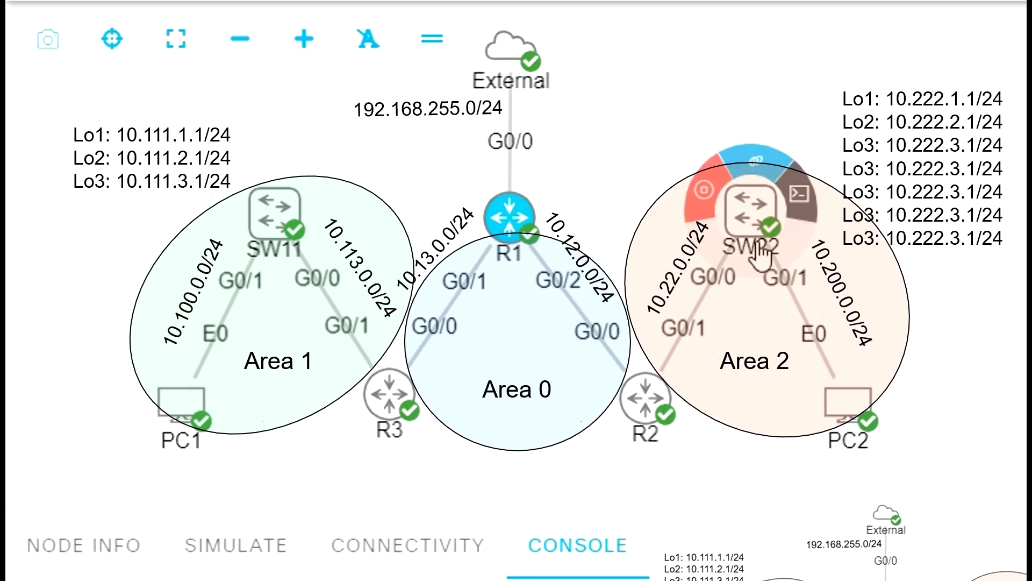
{"action": "left_click", "coordinate": [751, 248]}
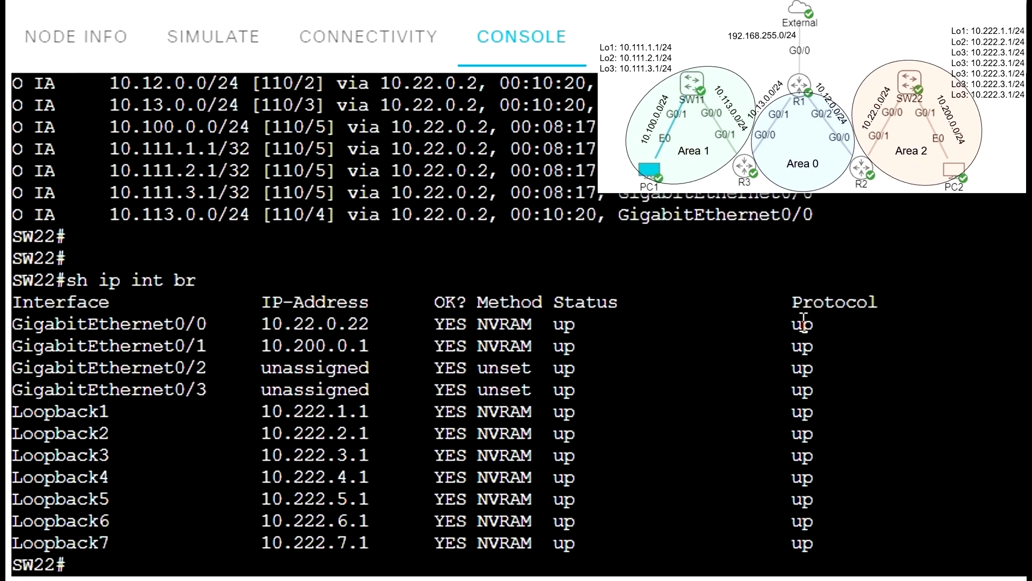
{"action": "type", "text": "sh run int Lo1"}
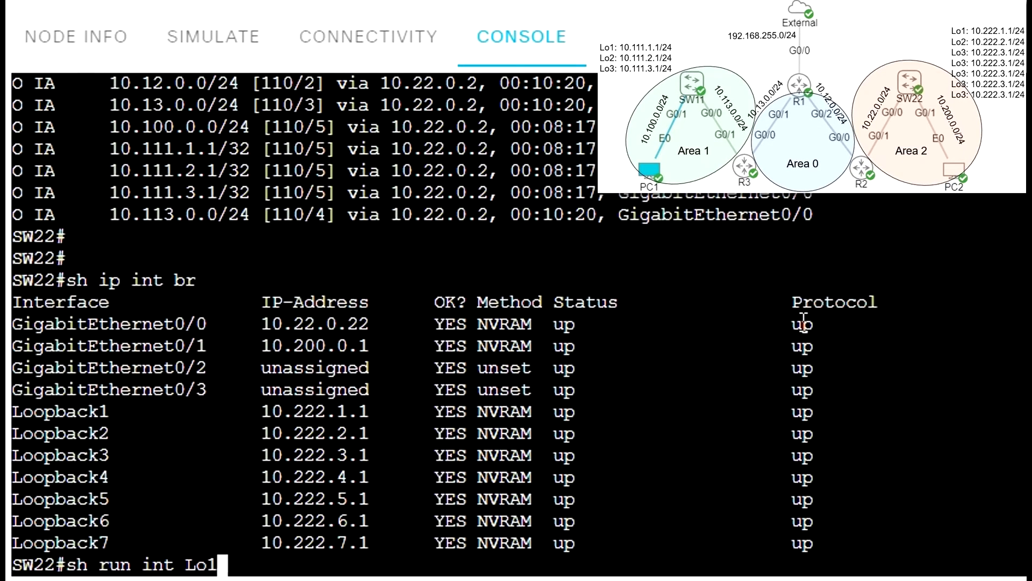
{"action": "key", "text": "Return"}
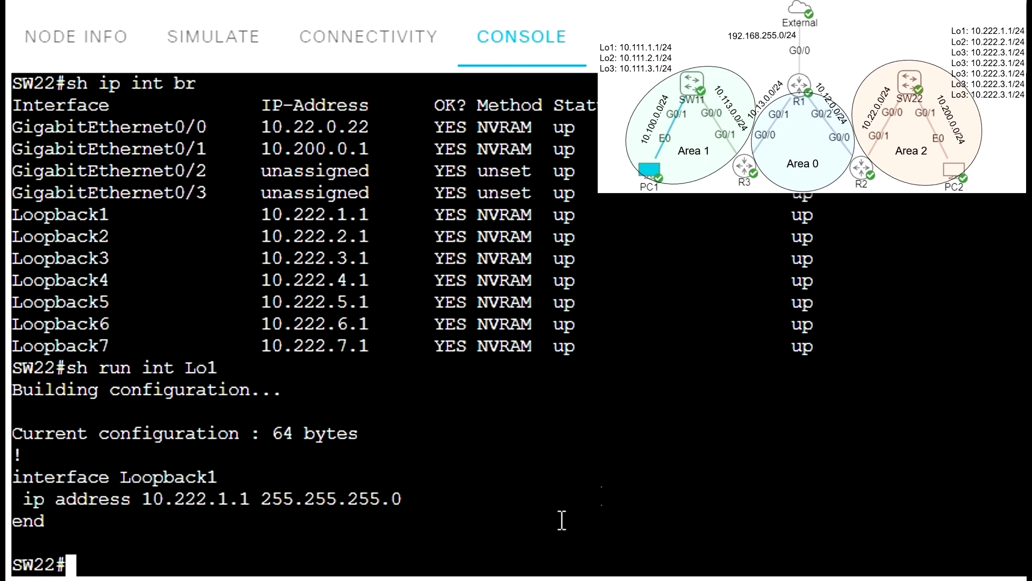
{"action": "left_click_drag", "start_coordinate": [261, 499], "coordinate": [412, 499]}
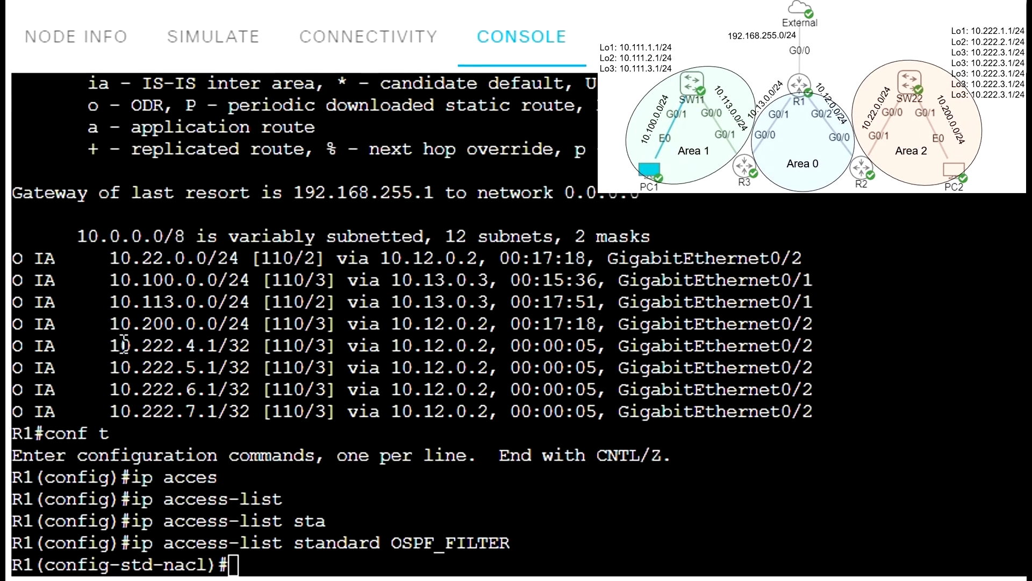
Step: Add OSPF_FILTER entries 'deny 10.222.4.1' and 'permit any'
{"action": "left_click_drag", "start_coordinate": [110, 344], "coordinate": [250, 344]}
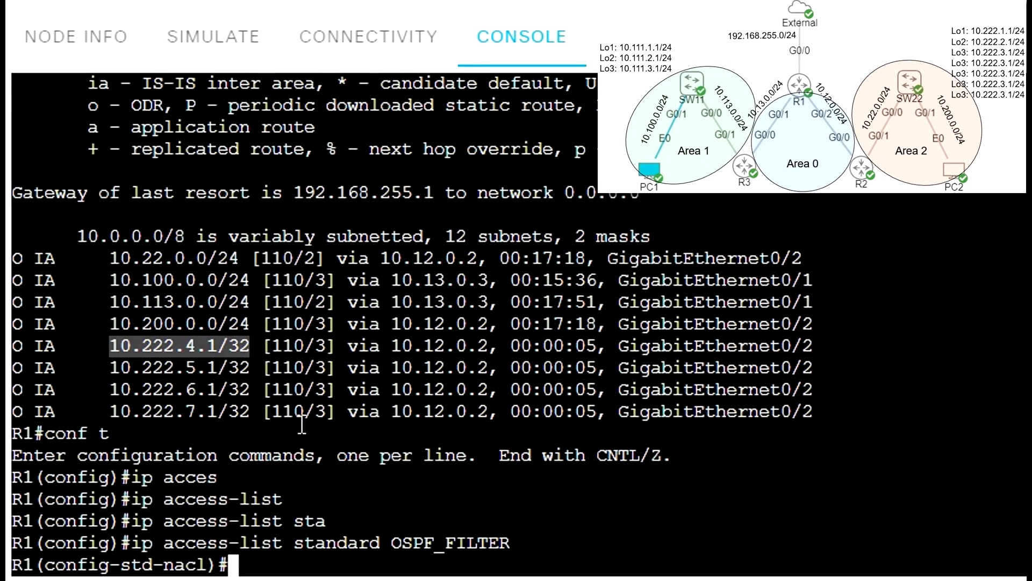
{"action": "type", "text": "deny"}
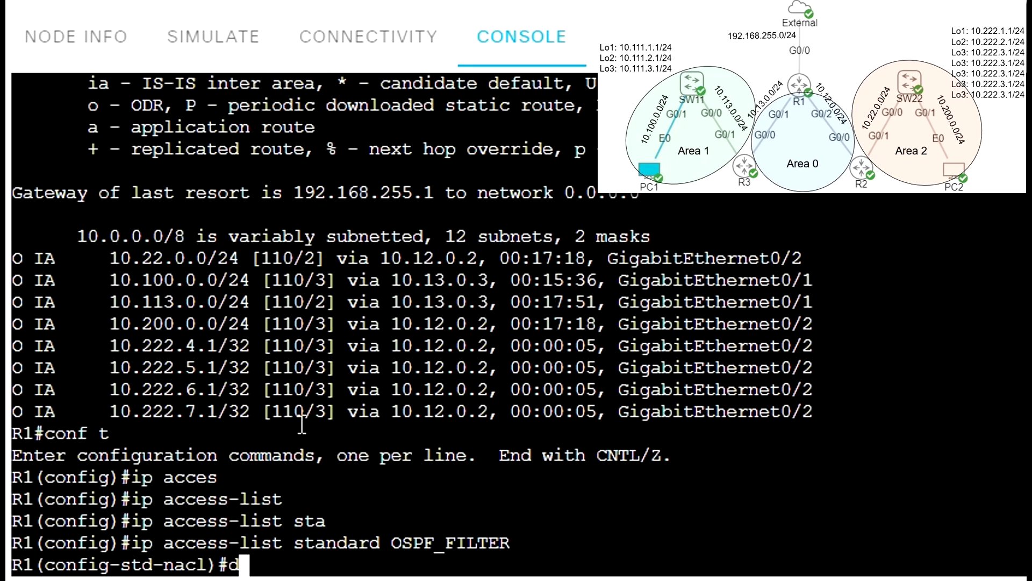
{"action": "key", "text": "Tab"}
{"action": "type", "text": "10.222."}
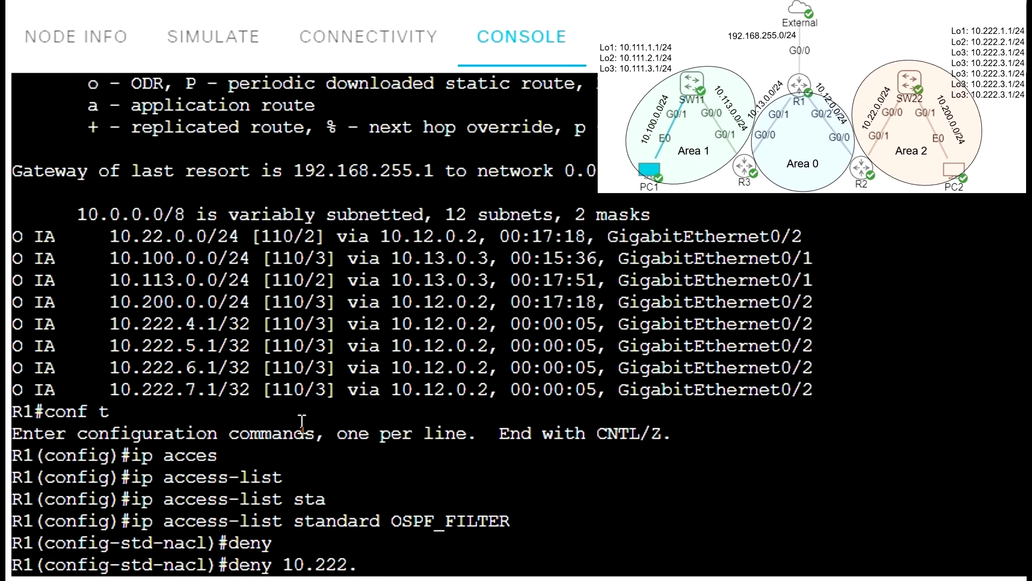
{"action": "type", "text": "4.1 ?"}
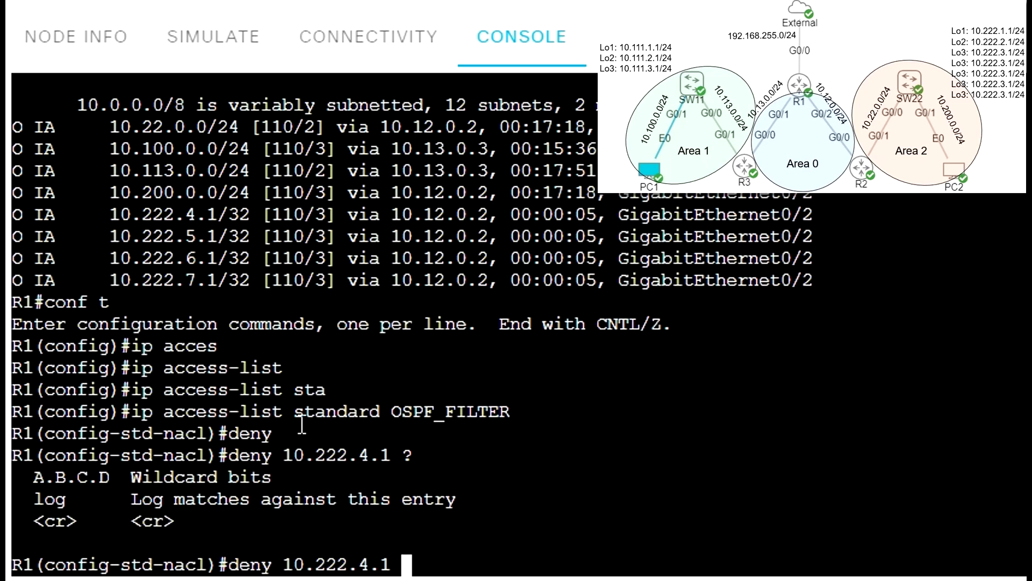
{"action": "key", "text": "Return"}
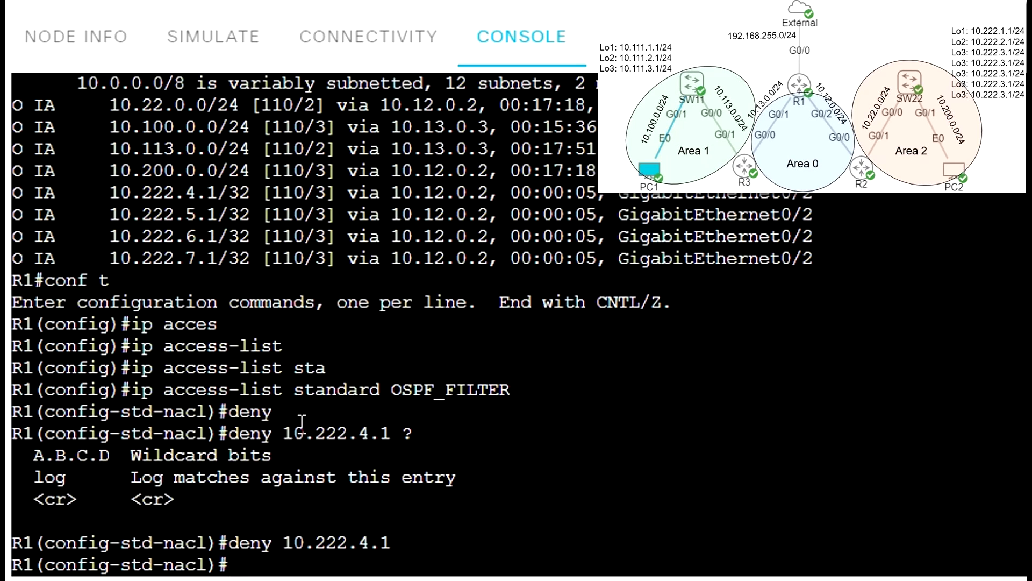
{"action": "type", "text": "permit any"}
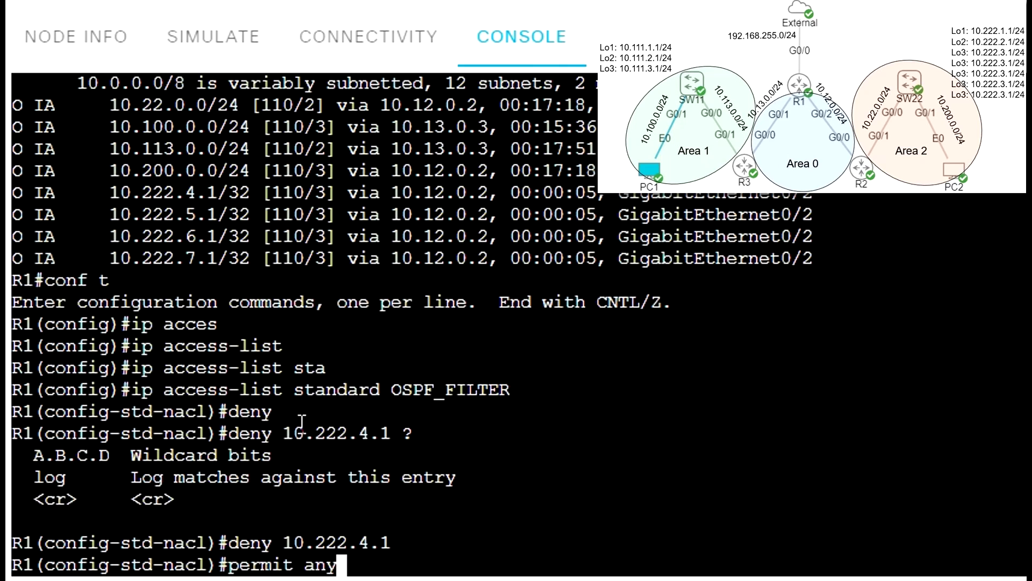
{"action": "key", "text": "Return"}
Step: Exit the access-list configuration on R1
{"action": "type", "text": "end"}
{"action": "key", "text": "BackSpace"}
{"action": "key", "text": "BackSpace"}
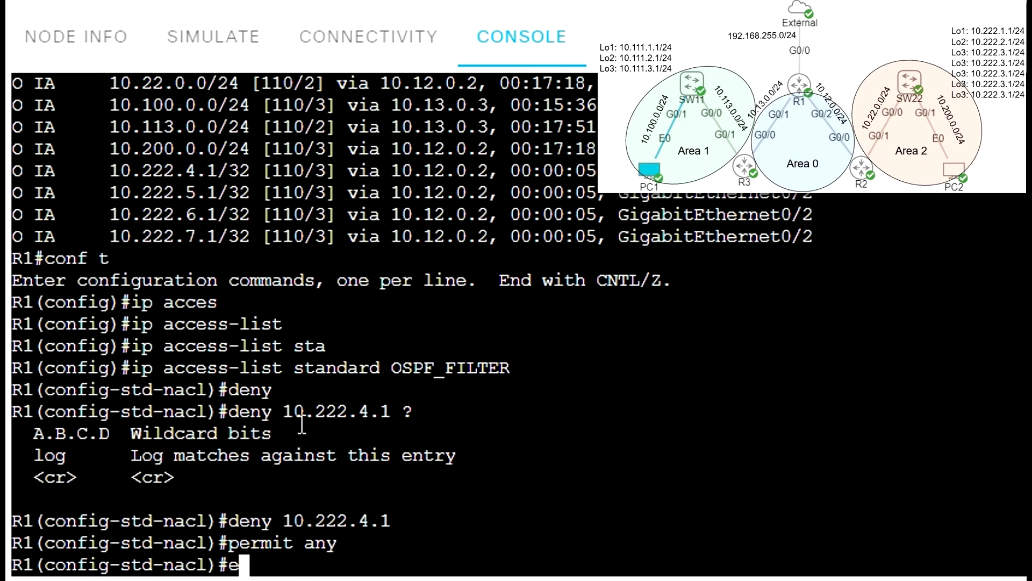
{"action": "type", "text": "xit"}
{"action": "key", "text": "Return"}
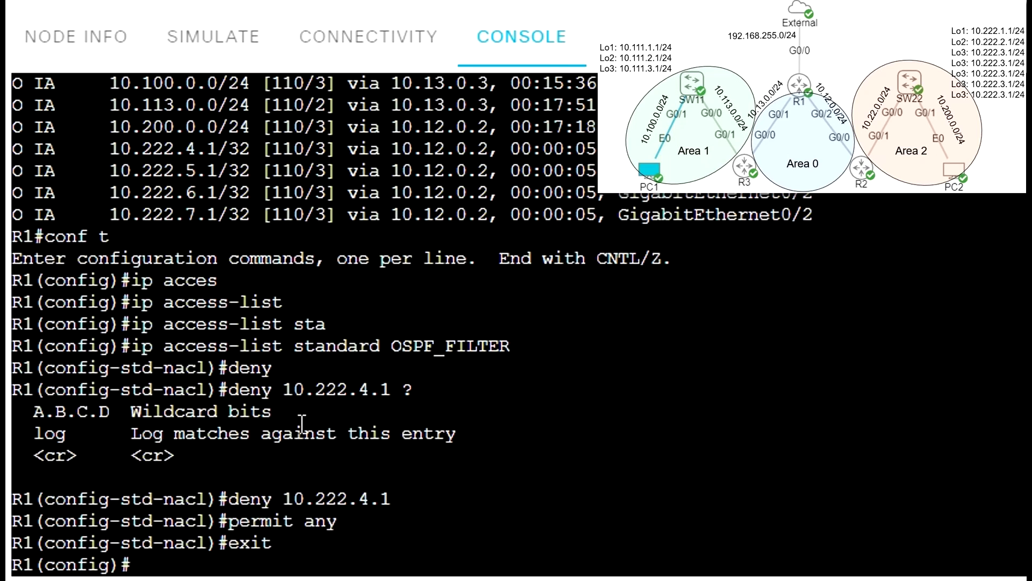
Step: Under router ospf 100, apply 'distribute-list OSPF_FILTER in'
{"action": "type", "text": "router ospf 100"}
{"action": "key", "text": "Return"}
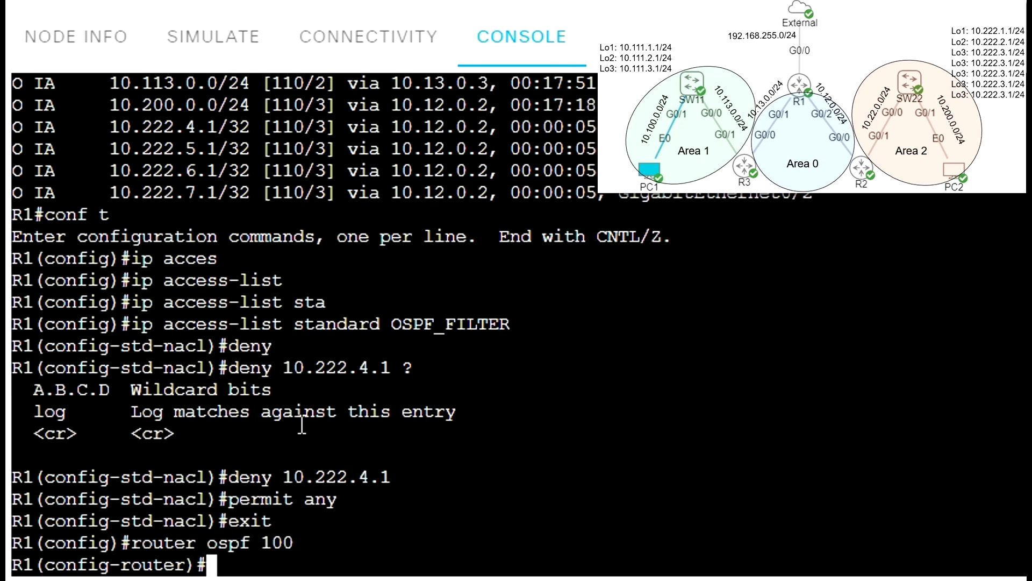
{"action": "type", "text": "dis"}
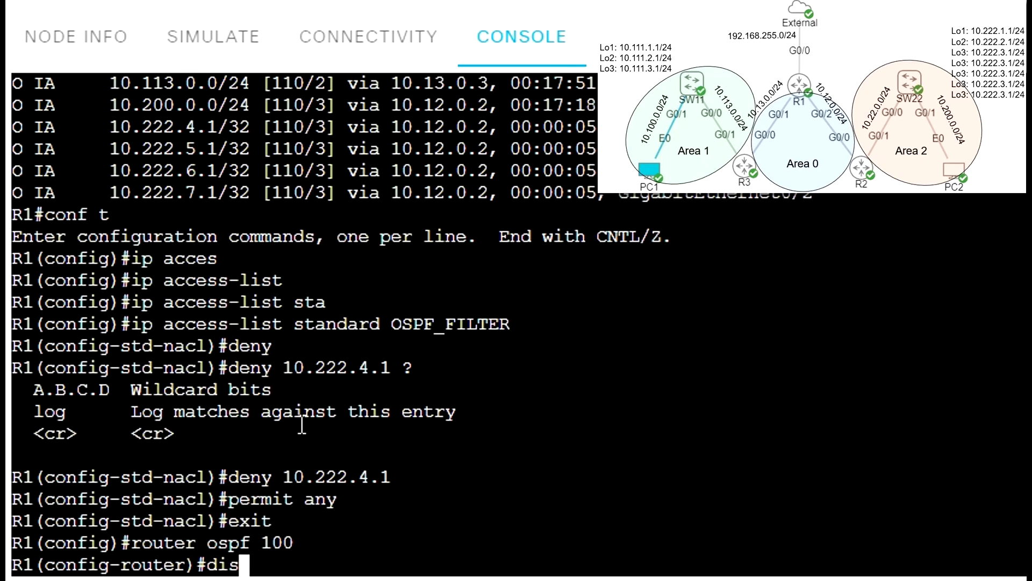
{"action": "key", "text": "Tab"}
{"action": "type", "text": "tri"}
{"action": "key", "text": "Tab"}
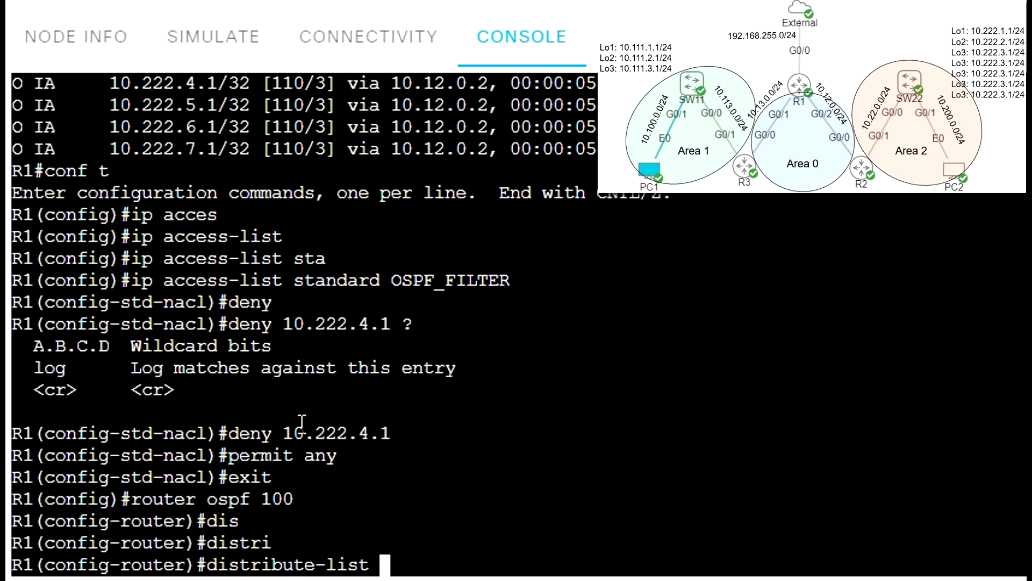
{"action": "type", "text": "OSP"}
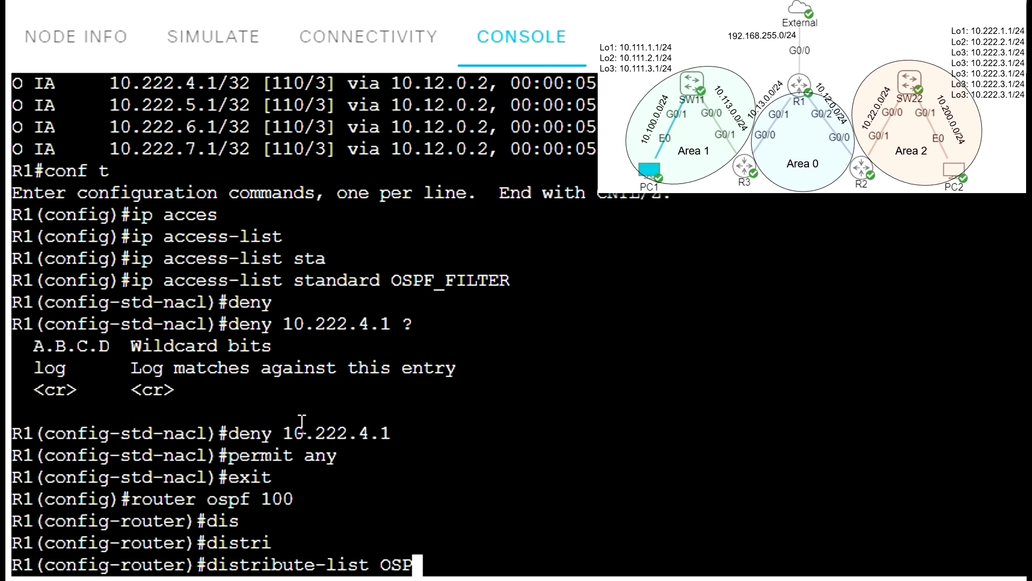
{"action": "type", "text": "F_FIL"}
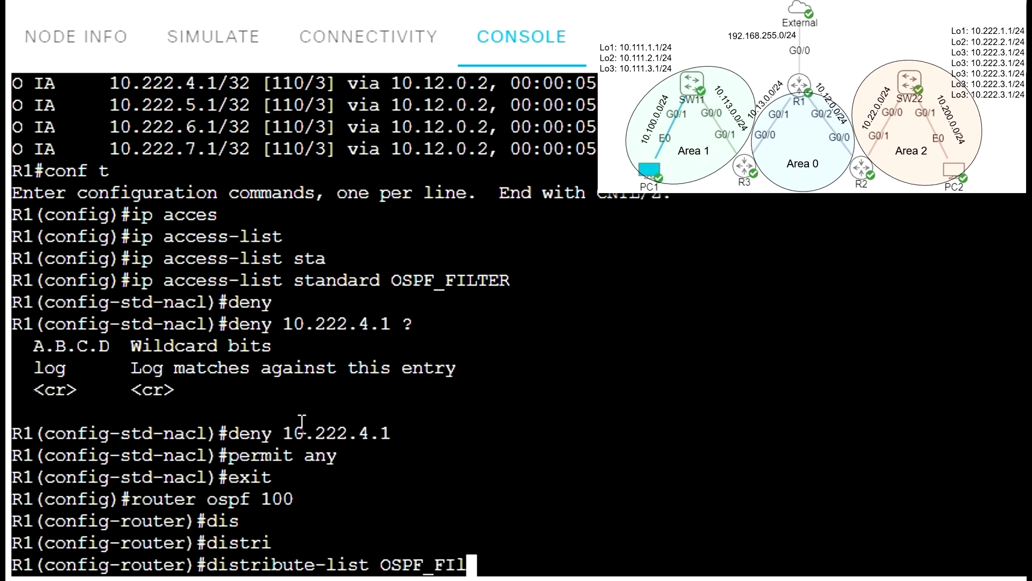
{"action": "key", "text": "BackSpace"}
{"action": "key", "text": "BackSpace"}
{"action": "type", "text": "ILTER "}
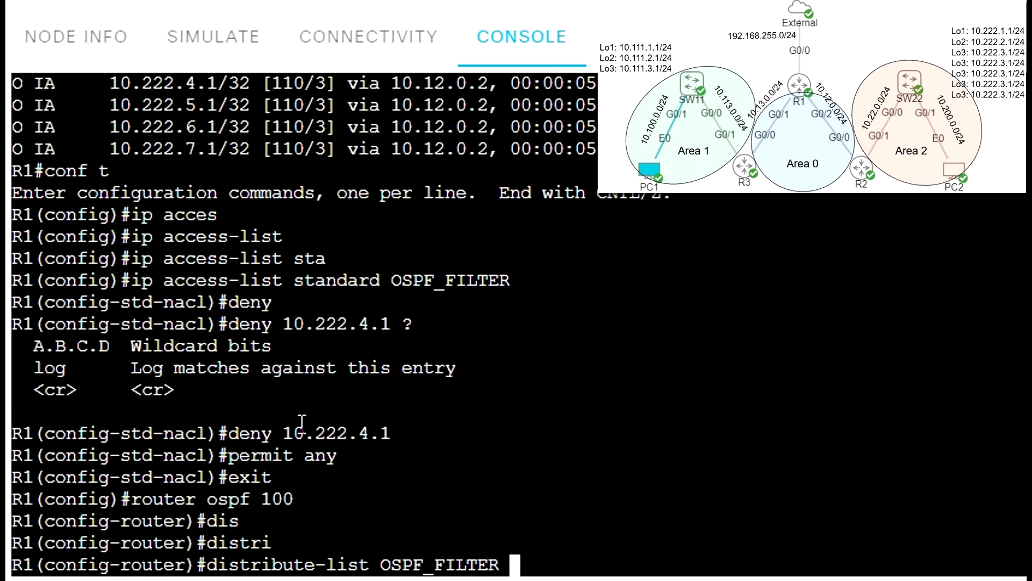
{"action": "type", "text": "?"}
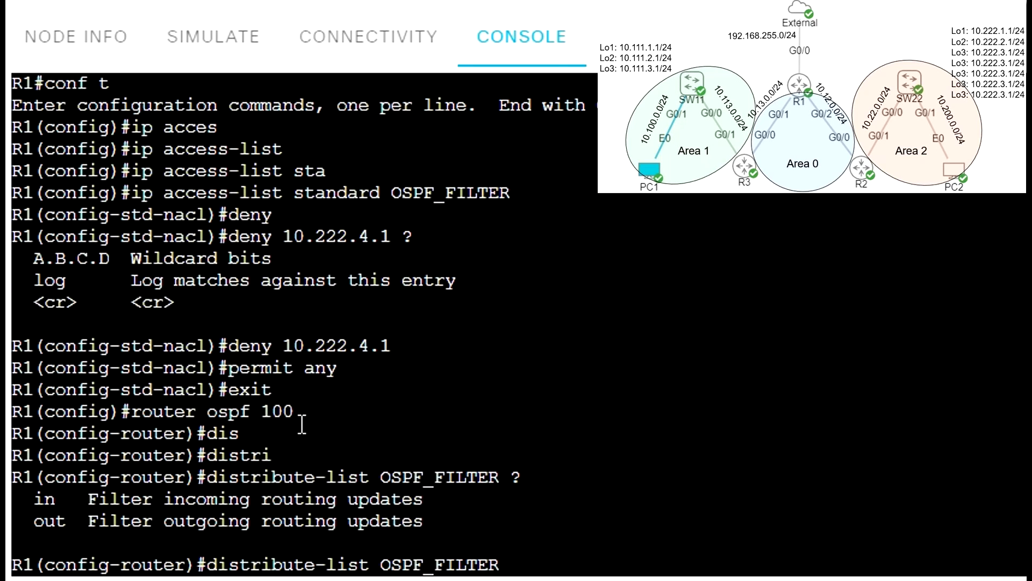
{"action": "type", "text": "in"}
{"action": "key", "text": "Return"}
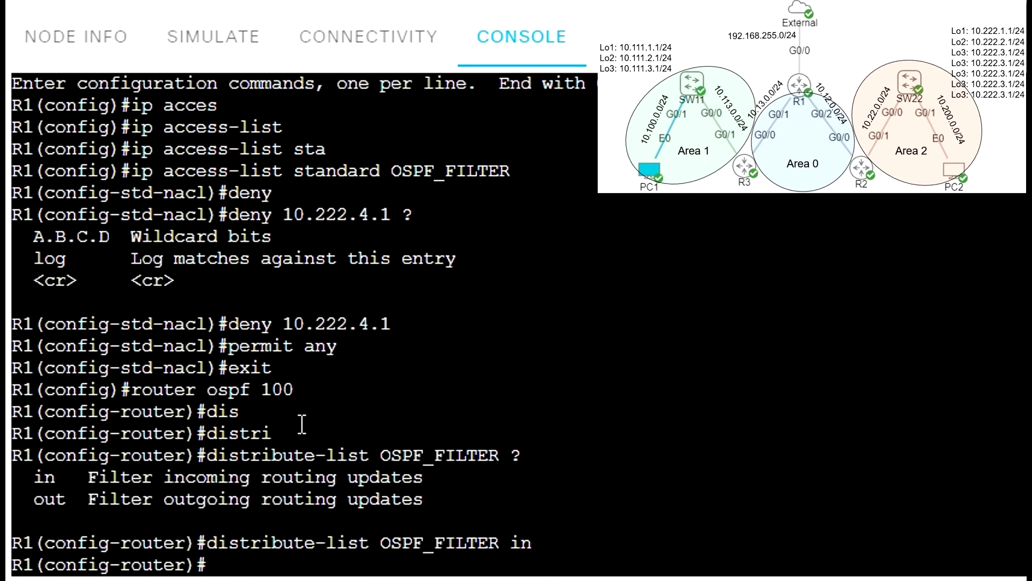
Step: Leave configuration mode and run sh ip route on R1
{"action": "type", "text": "end"}
{"action": "key", "text": "Return"}
{"action": "type", "text": "sh ip route"}
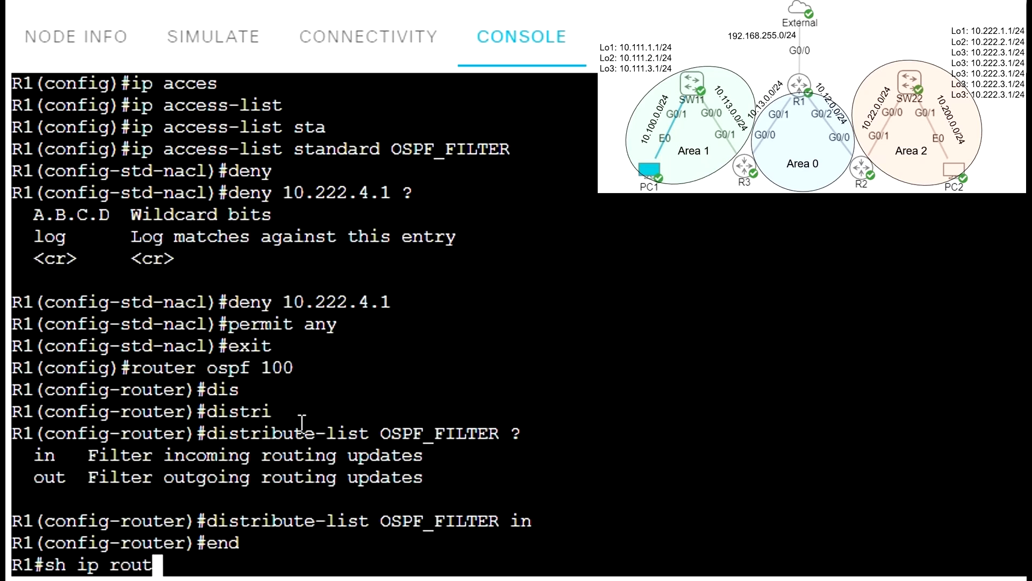
{"action": "key", "text": "Return"}
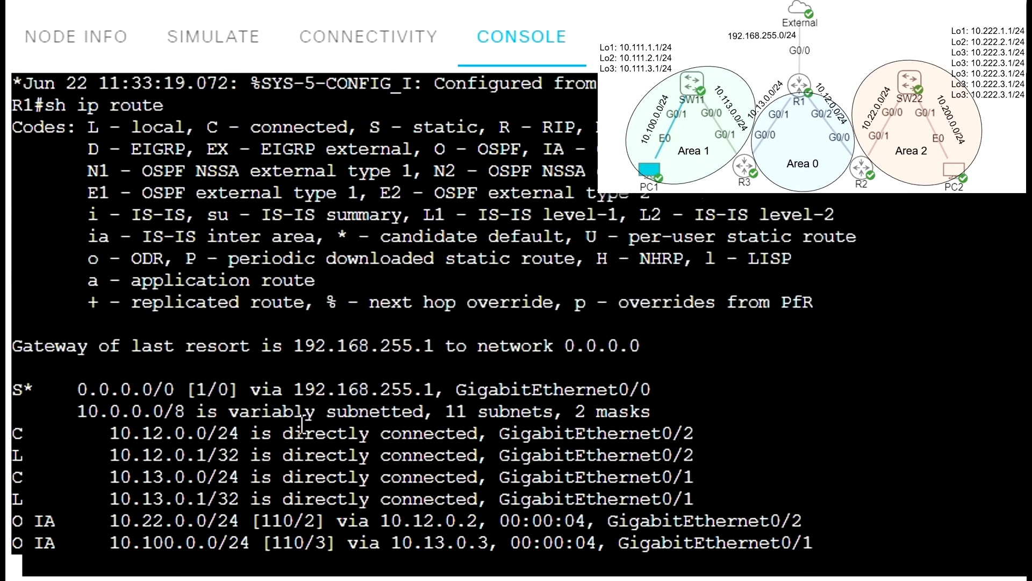
{"action": "key", "text": "space"}
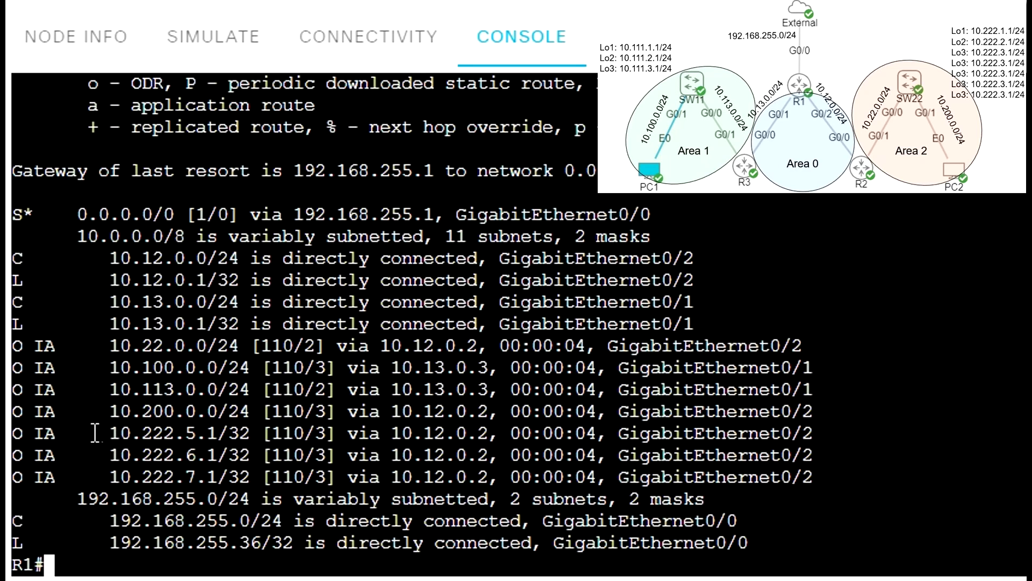
{"action": "left_click_drag", "start_coordinate": [13, 430], "coordinate": [813, 475]}
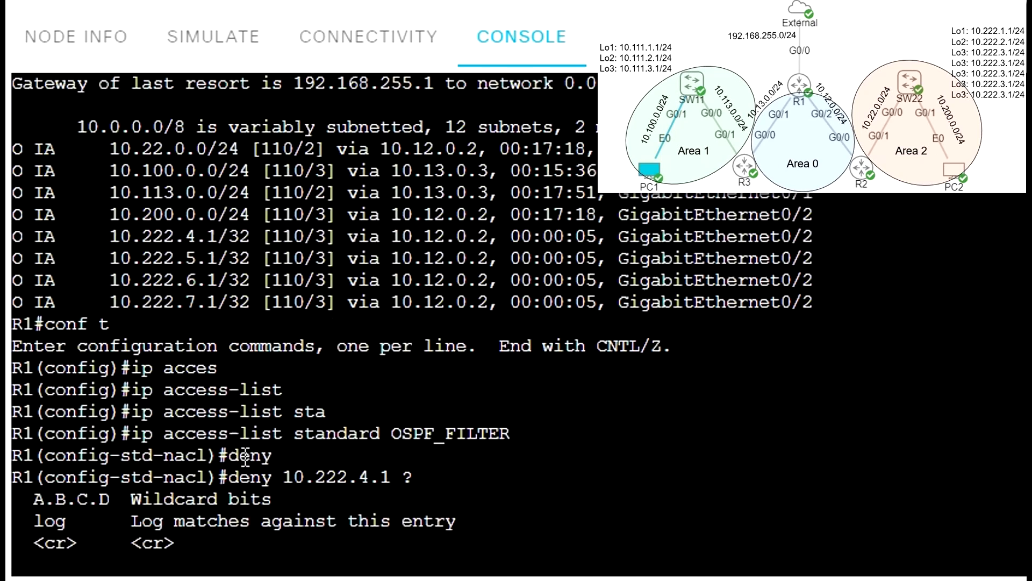
{"action": "scroll", "coordinate": [239, 457], "scroll_direction": "up", "scroll_amount": 3}
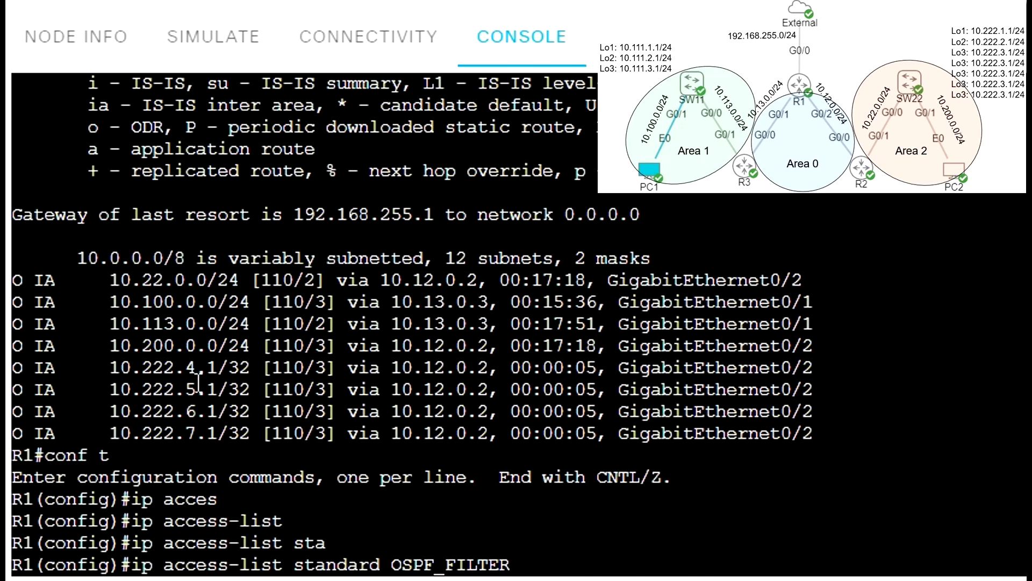
{"action": "left_click_drag", "start_coordinate": [131, 368], "coordinate": [234, 374]}
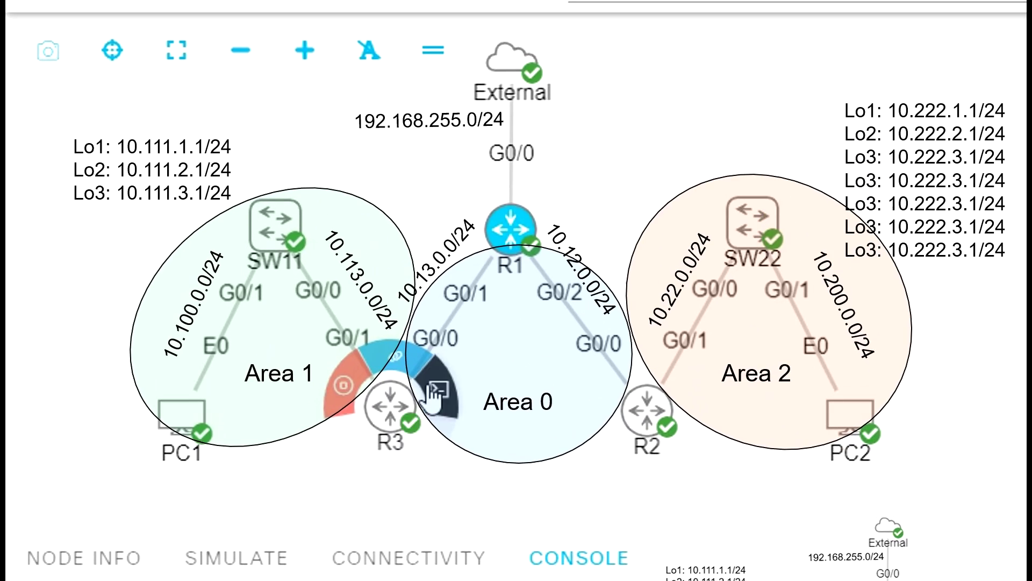
Step: On R3, finish 'end', run sh ip route ospf, and mark the 10.222.4.1/32 route
{"action": "left_click", "coordinate": [433, 391]}
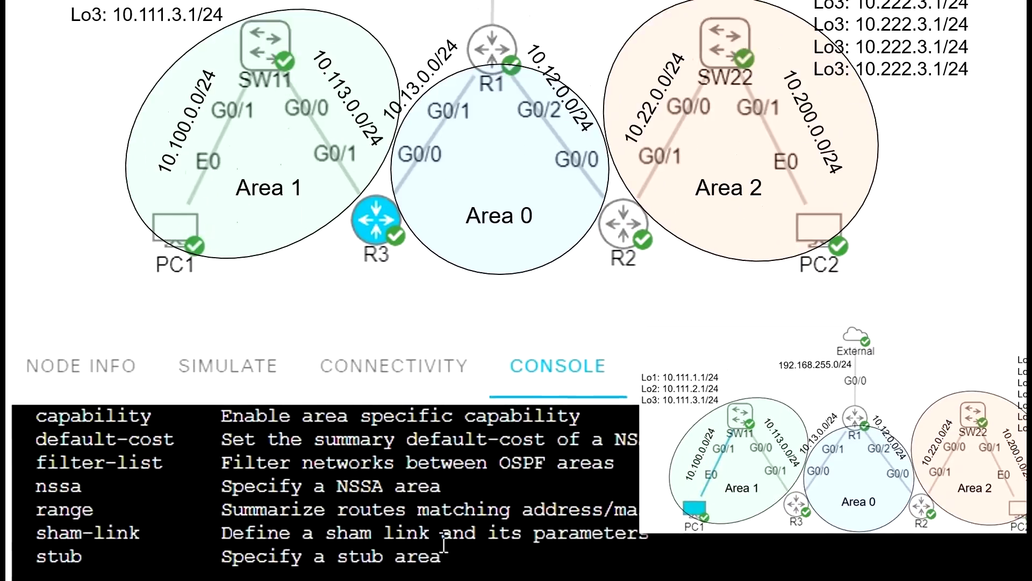
{"action": "type", "text": "nd"}
{"action": "key", "text": "Return"}
{"action": "type", "text": "sh ip"}
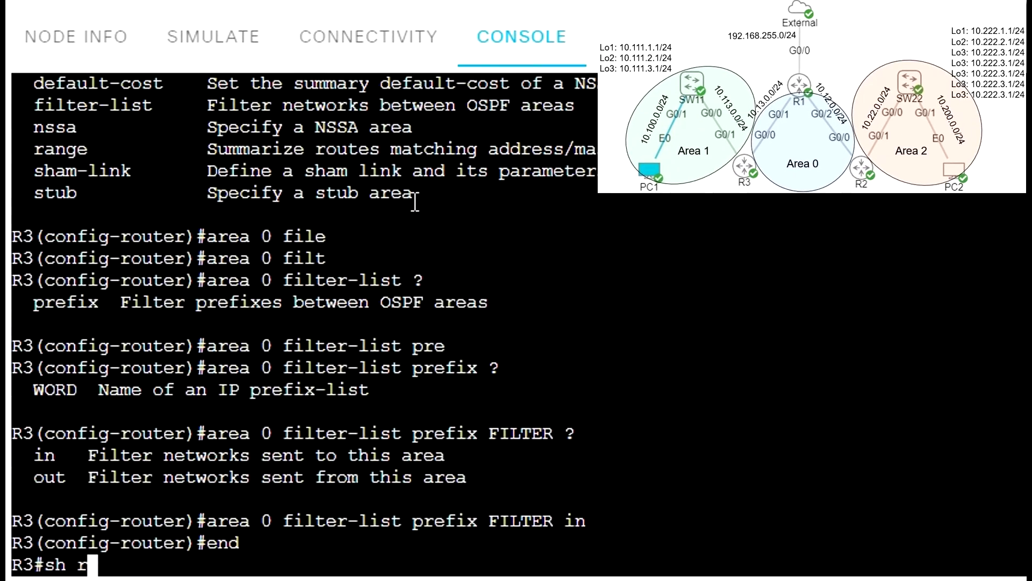
{"action": "type", "text": " route ospf"}
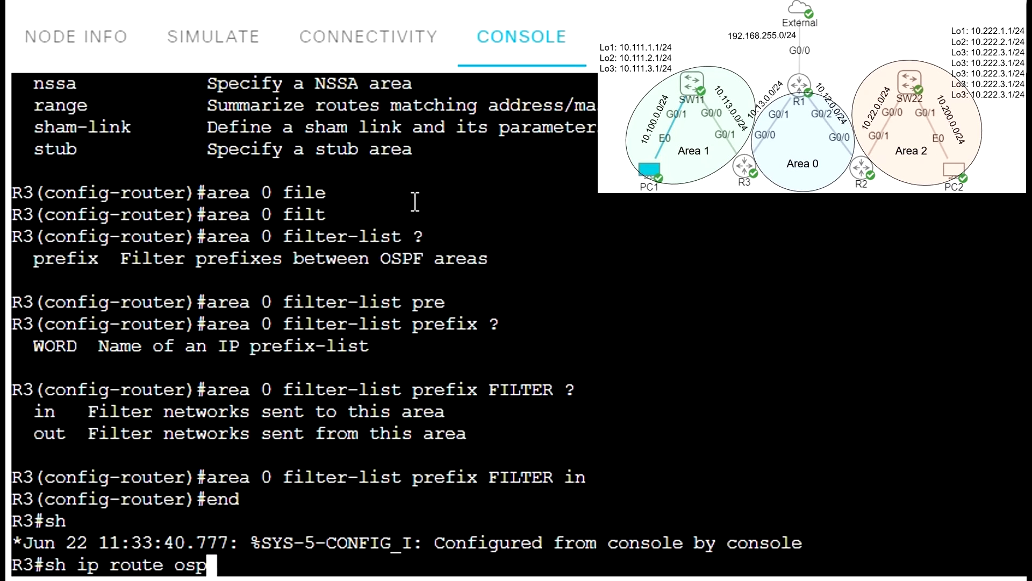
{"action": "key", "text": "Return"}
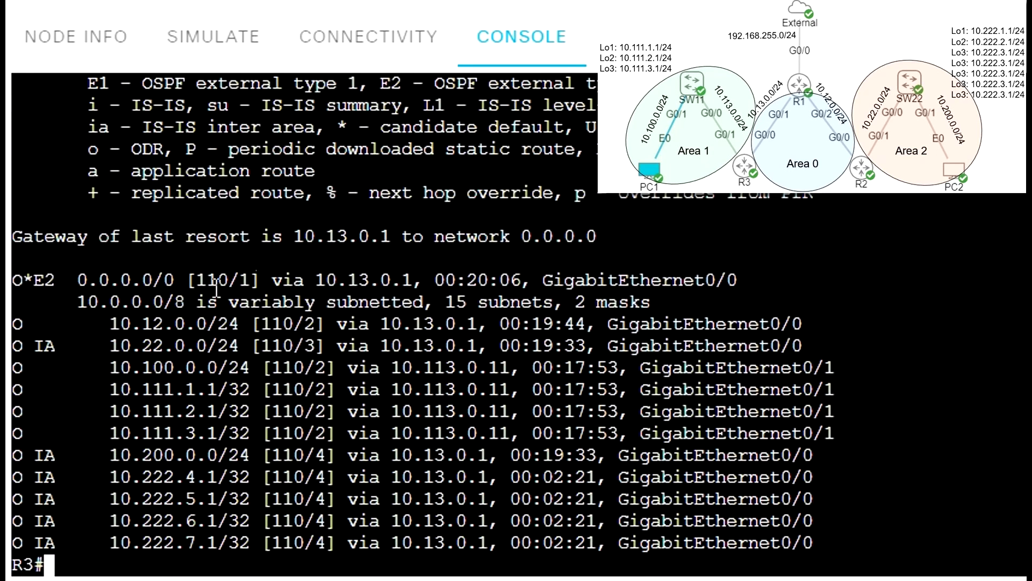
{"action": "left_click_drag", "start_coordinate": [46, 477], "coordinate": [285, 477]}
{"action": "left_click", "coordinate": [495, 147]}
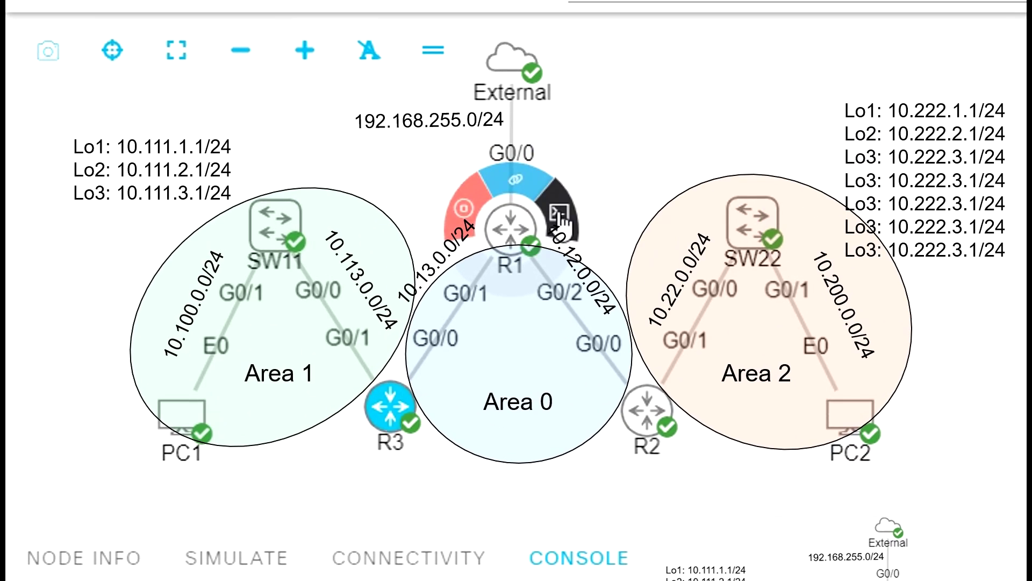
Step: Show R1's OSPF database and find the 10.222.4.1 summary LSA from 2.2.2.2
{"action": "left_click", "coordinate": [560, 215]}
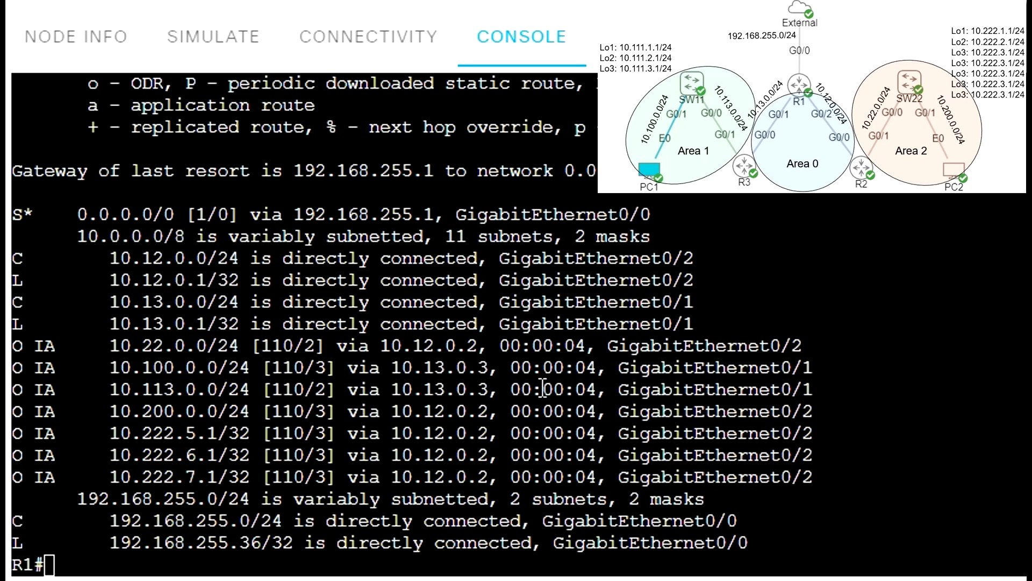
{"action": "type", "text": "sh ip ospf da"}
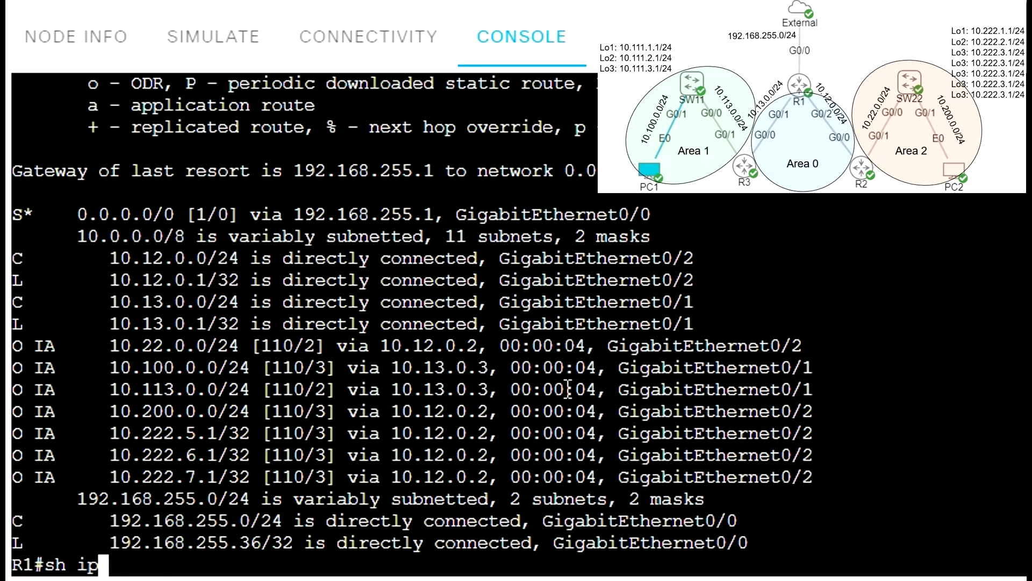
{"action": "key", "text": "Tab"}
{"action": "key", "text": "Return"}
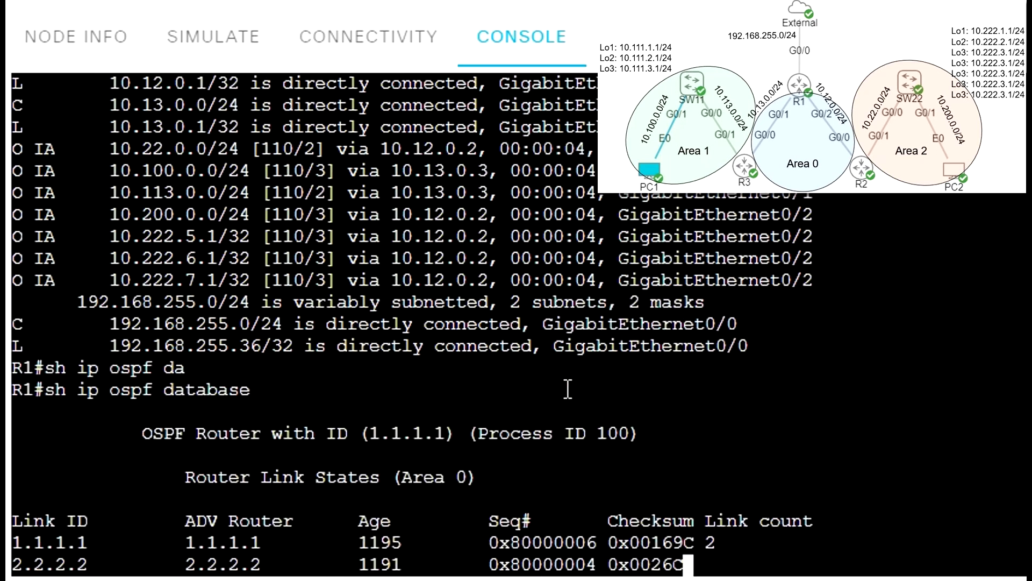
{"action": "key", "text": "space"}
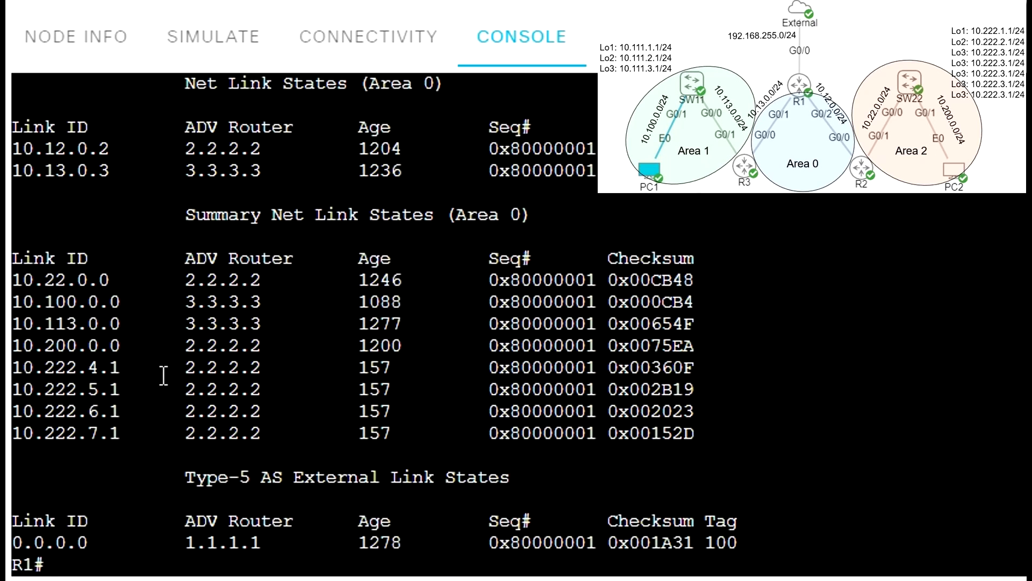
{"action": "left_click_drag", "start_coordinate": [258, 371], "coordinate": [19, 371]}
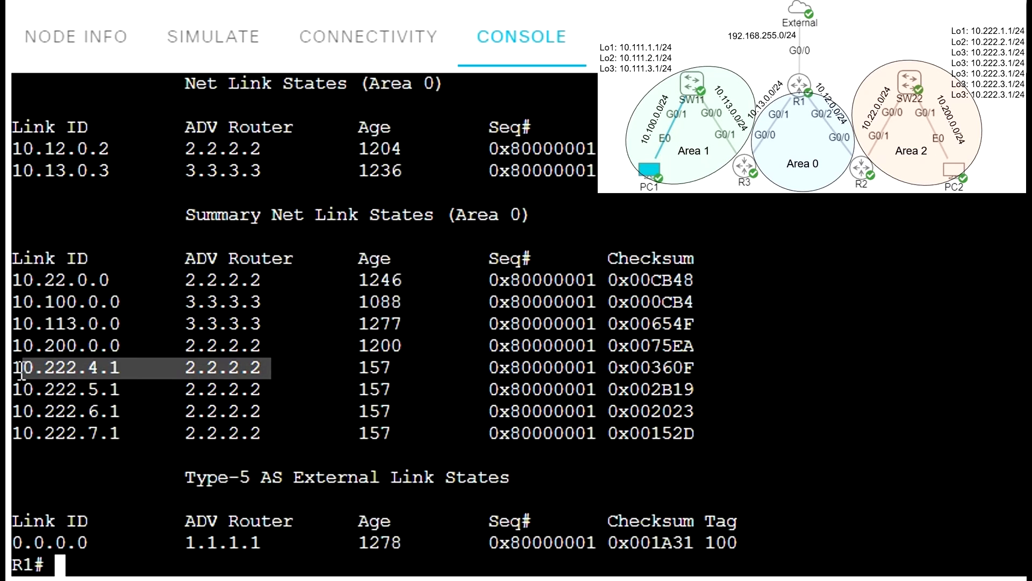
{"action": "scroll", "coordinate": [124, 363], "scroll_direction": "up", "scroll_amount": 4}
{"action": "scroll", "coordinate": [124, 363], "scroll_direction": "down", "scroll_amount": 5}
{"action": "scroll", "coordinate": [124, 363], "scroll_direction": "up", "scroll_amount": 3}
{"action": "scroll", "coordinate": [123, 363], "scroll_direction": "up", "scroll_amount": 2}
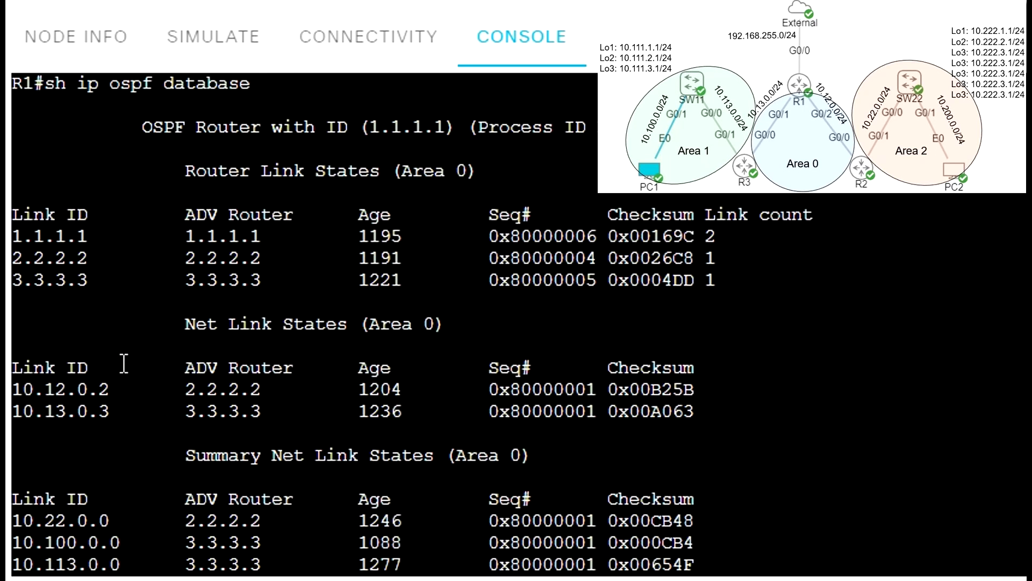
{"action": "scroll", "coordinate": [124, 362], "scroll_direction": "down", "scroll_amount": 4}
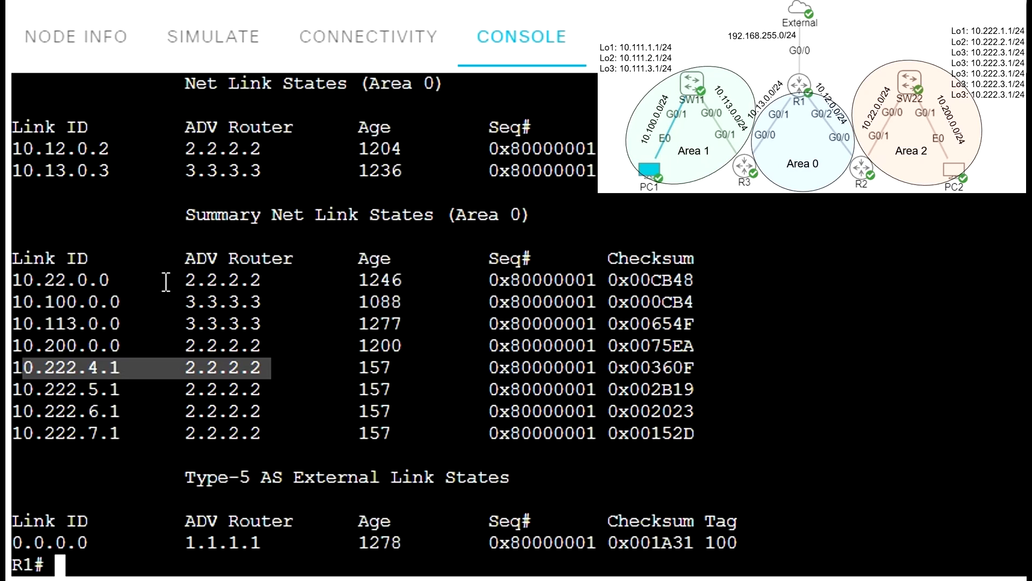
{"action": "left_click", "coordinate": [109, 374]}
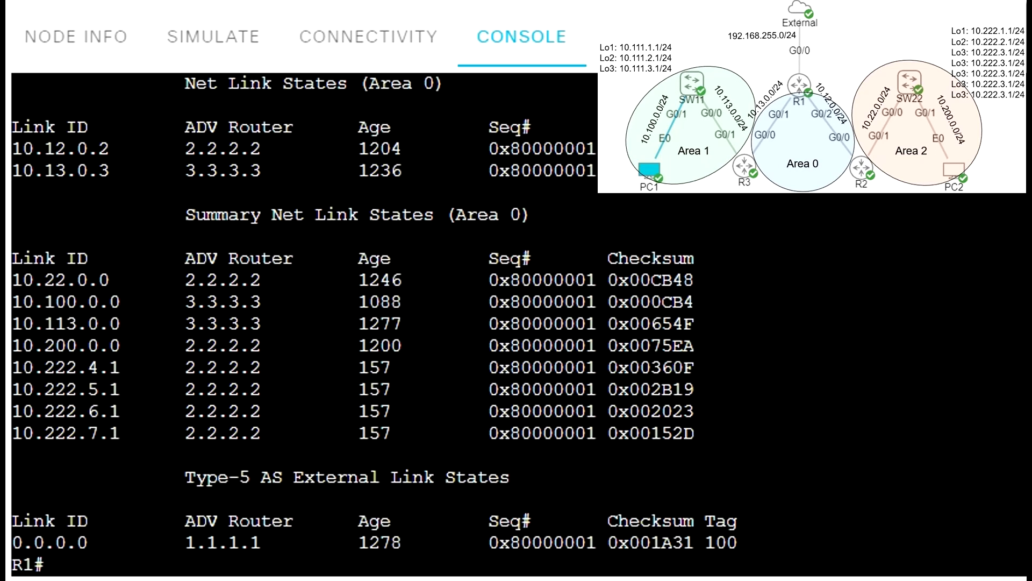